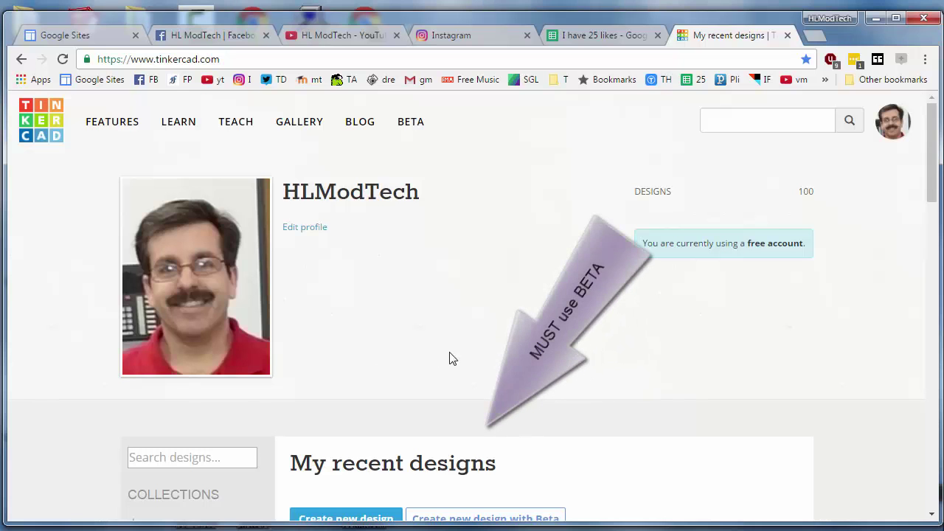
Start a new Beta design and retitle it 'cat toy' followed by the designer's name
scroll(457, 363, "down", 1)
left_click(486, 446)
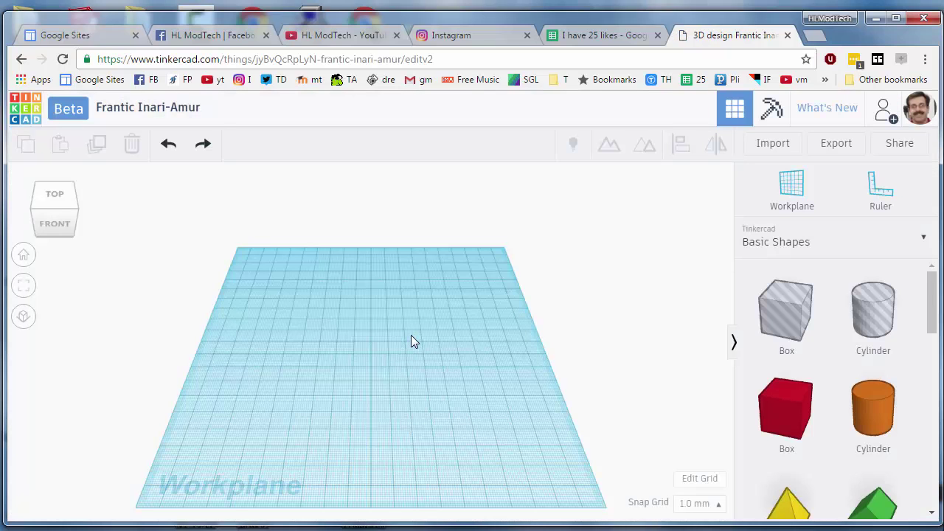
left_click(145, 109)
left_click_drag(210, 107, 42, 111)
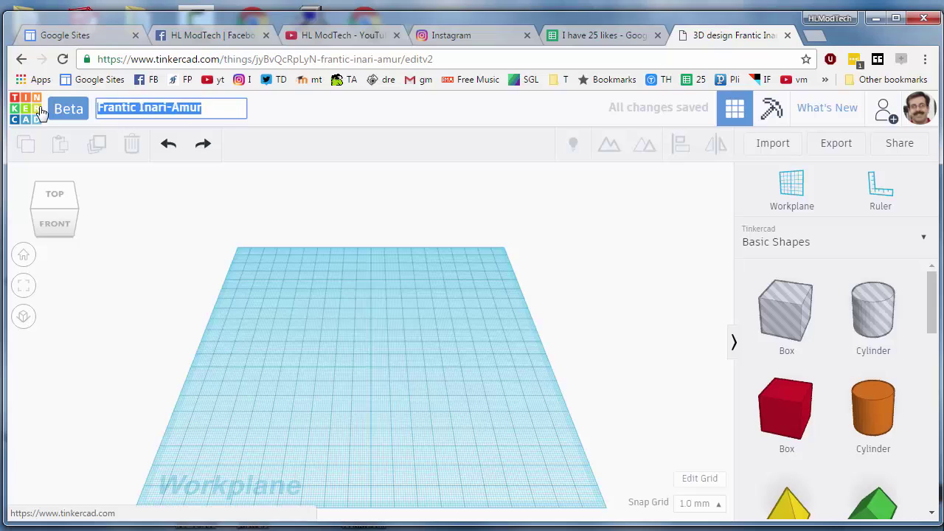
type("cat toy mike h")
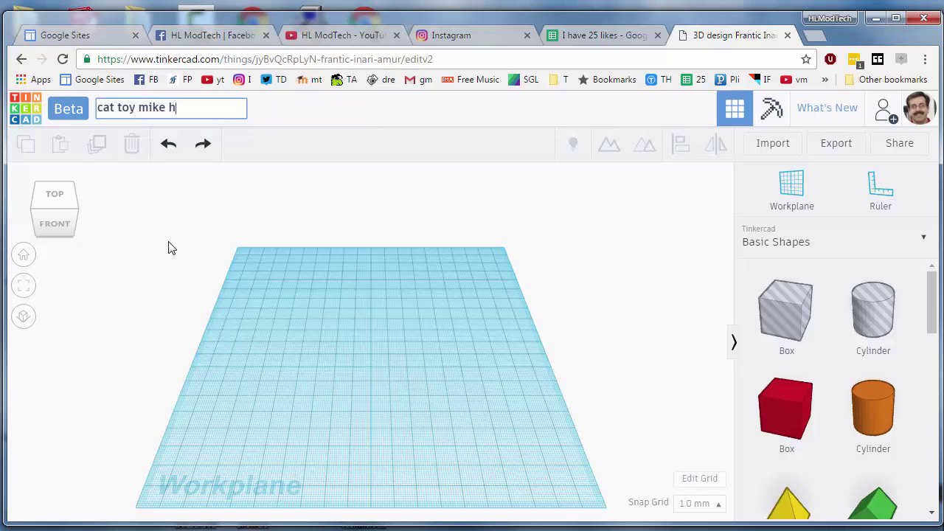
key("Return")
Place a sphere on the workplane and enlarge it evenly to 40 mm
left_click_drag(927, 291, 928, 354)
left_click_drag(786, 435, 383, 359)
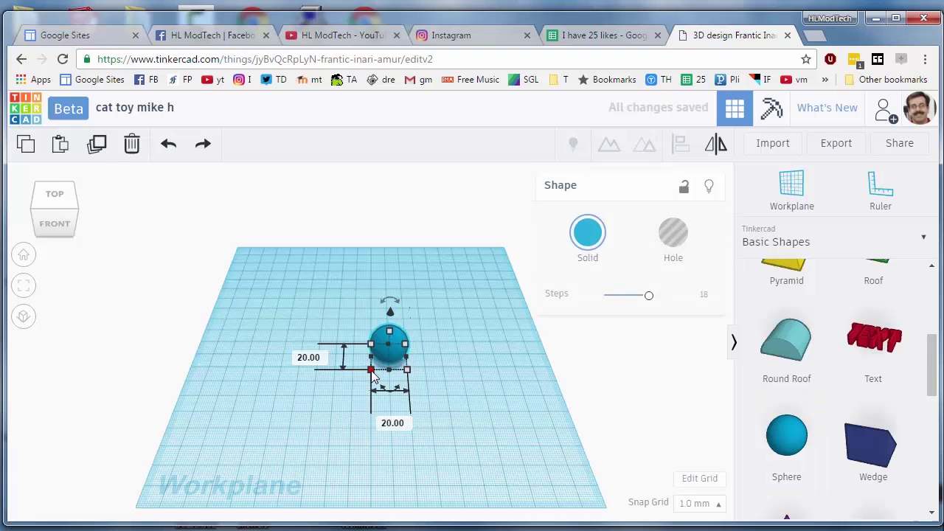
left_click_drag(371, 371, 334, 387)
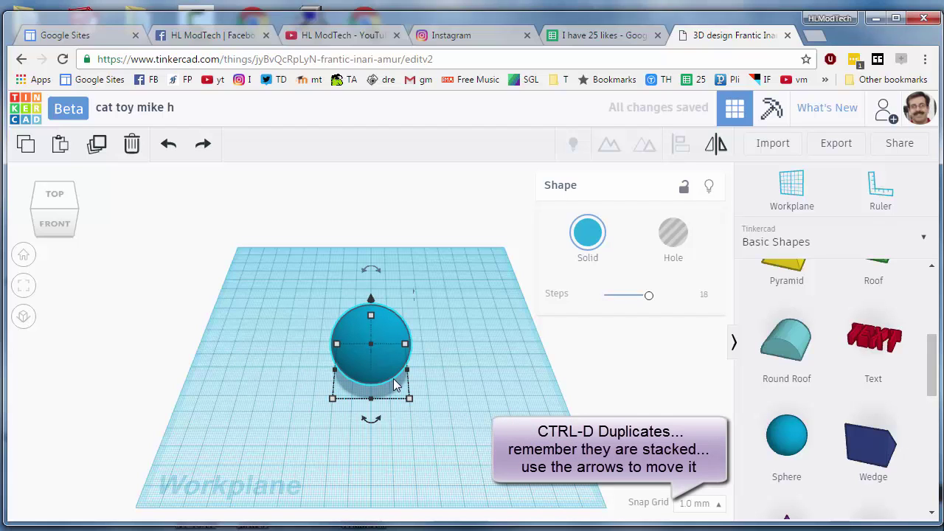
Duplicate the sphere, shift the copy right, shrink it to 38 mm and make it a hole
key("ctrl+d")
key("Right")
key("Right")
key("Right")
key("Right")
key("Right")
key("Right")
key("Right")
key("Right")
key("Right")
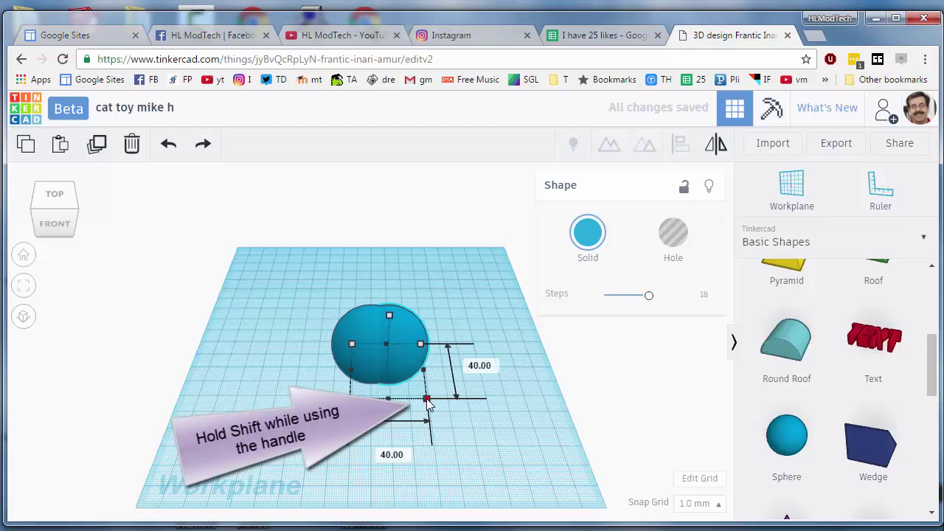
left_click_drag(428, 404, 418, 400, "shift")
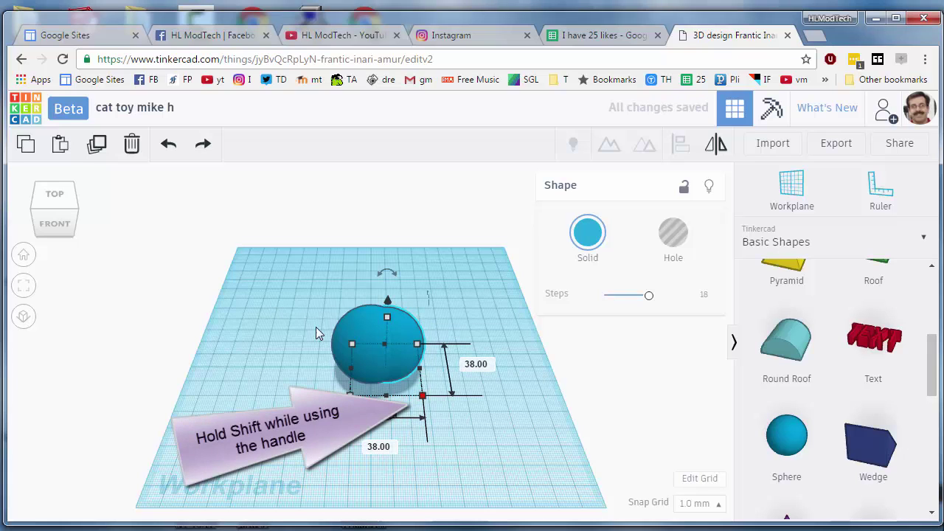
left_click(296, 311)
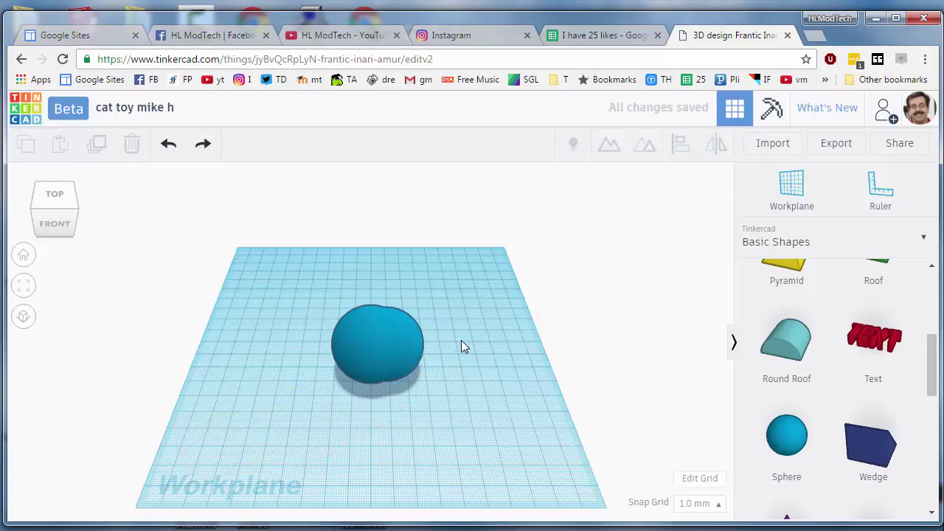
left_click(419, 345)
left_click(673, 233)
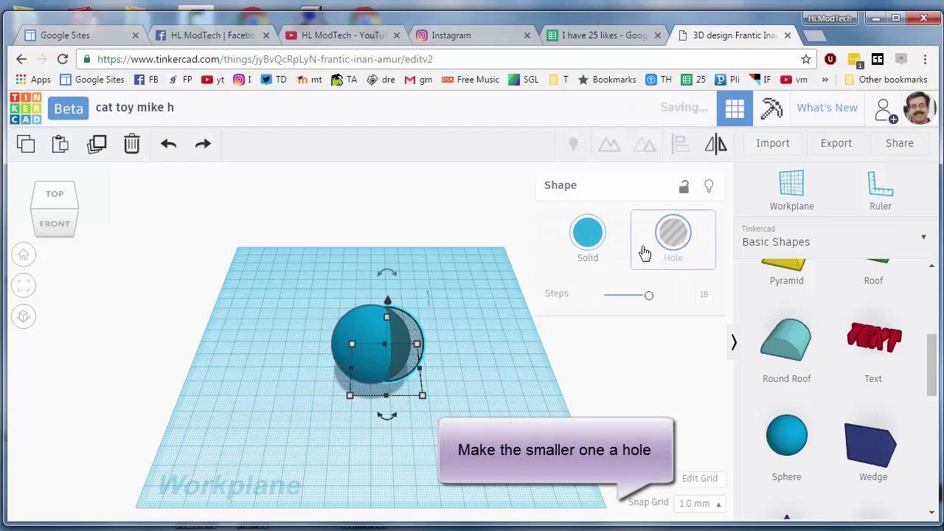
Centre the hole sphere and the solid sphere on both axes with Align
left_click(472, 361)
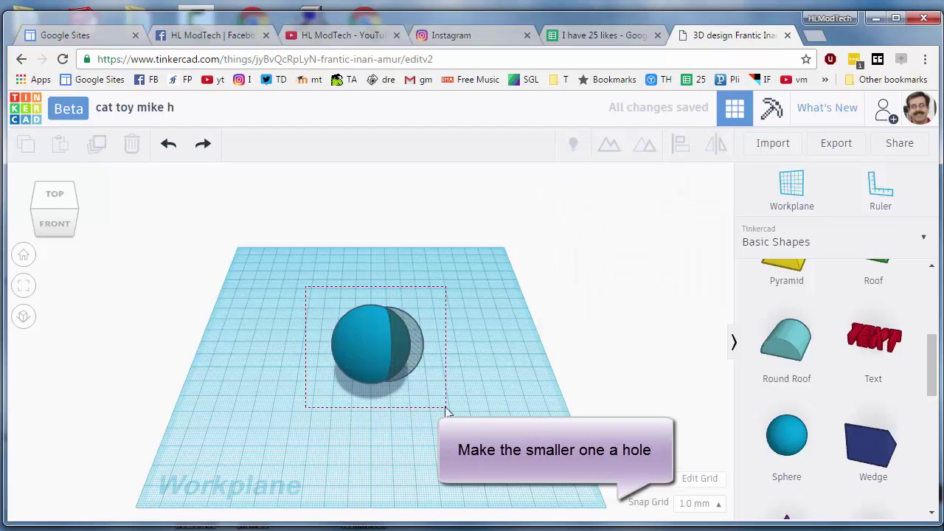
left_click_drag(446, 411, 447, 410)
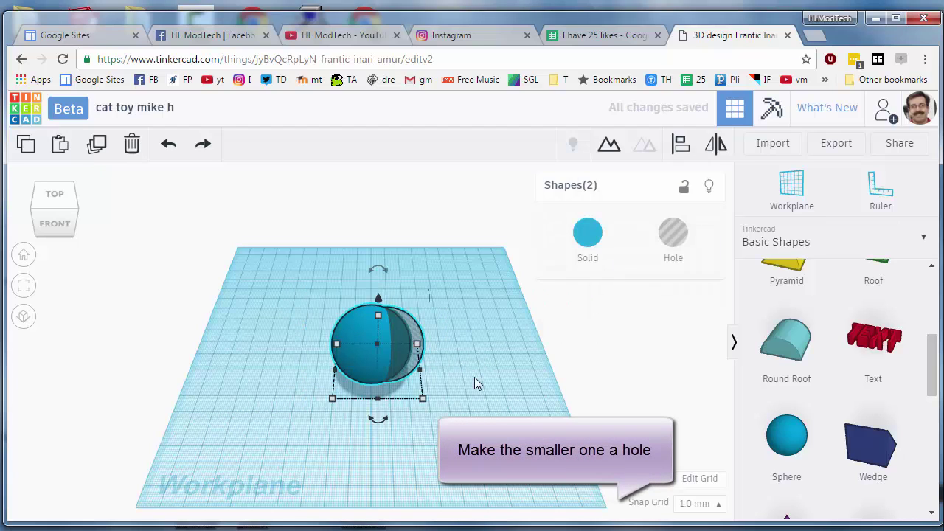
left_click(680, 148)
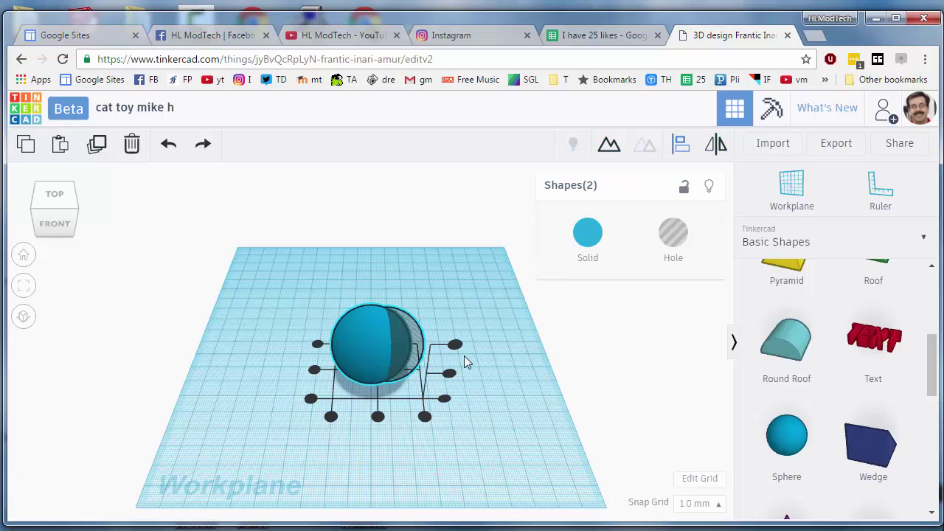
left_click(449, 373)
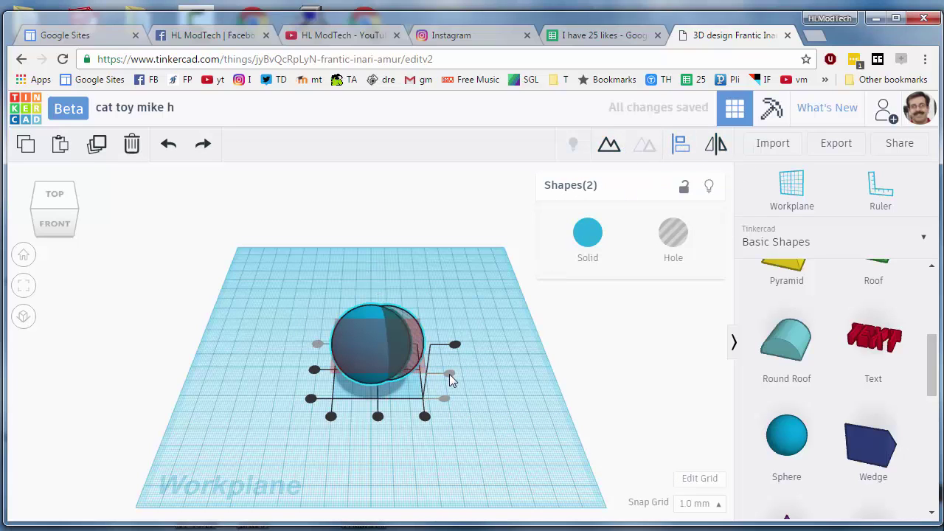
left_click(378, 417)
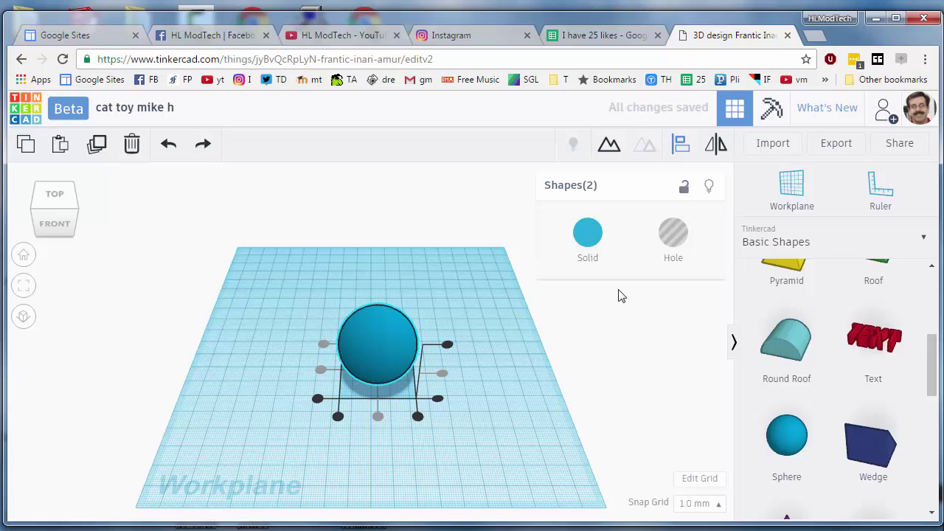
Group the two spheres into one hollow sphere and make it transparent
left_click_drag(317, 275, 251, 339)
left_click_drag(478, 421, 480, 420)
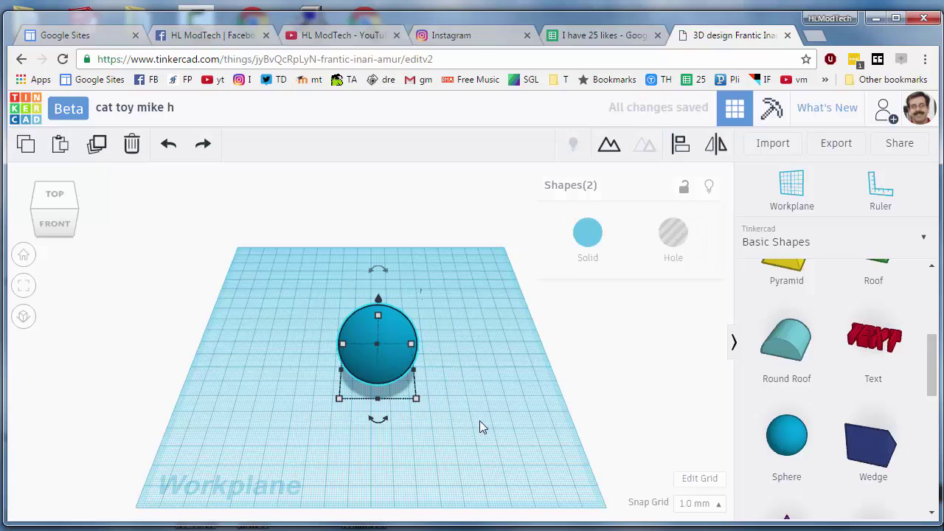
left_click(609, 143)
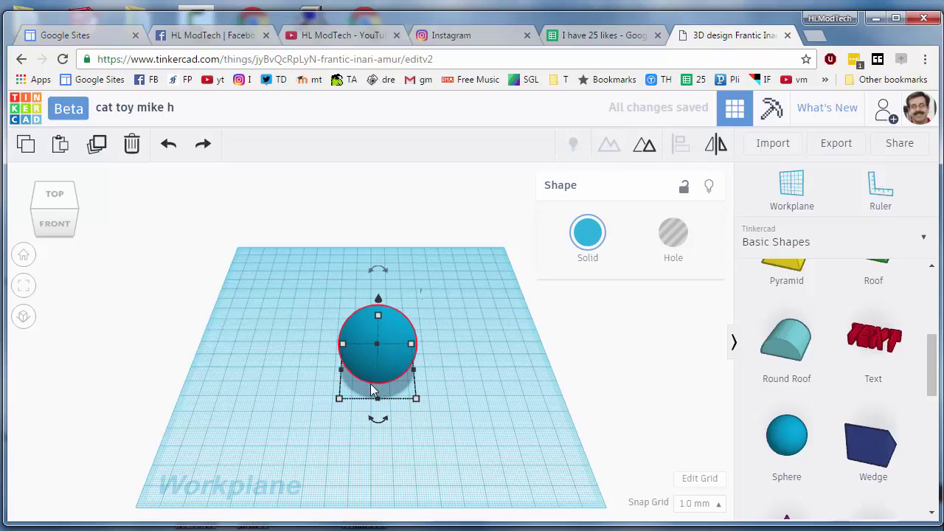
left_click(585, 242)
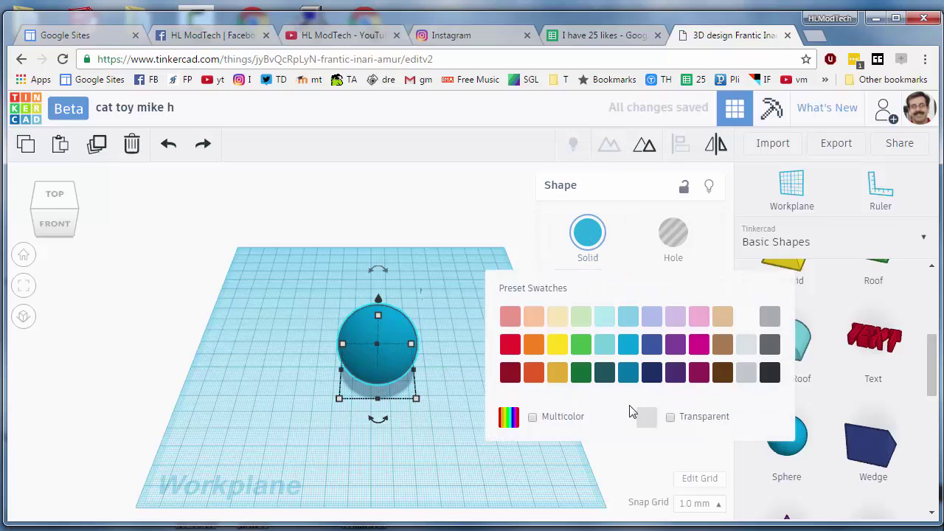
left_click(668, 417)
right_click_drag(317, 418, 384, 366)
left_click(316, 343)
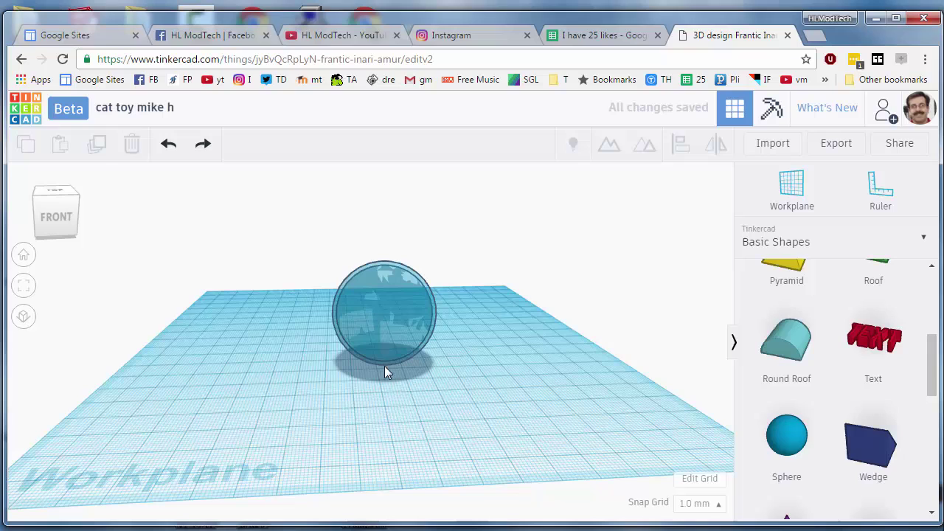
Add a small ball sized to 9 × 9 mm beside the sphere
left_click_drag(786, 435, 234, 388)
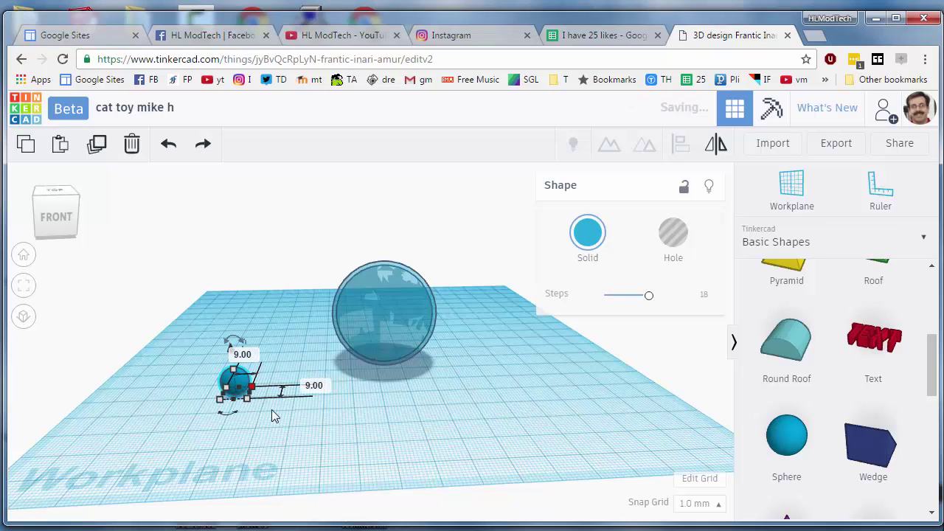
left_click(227, 425)
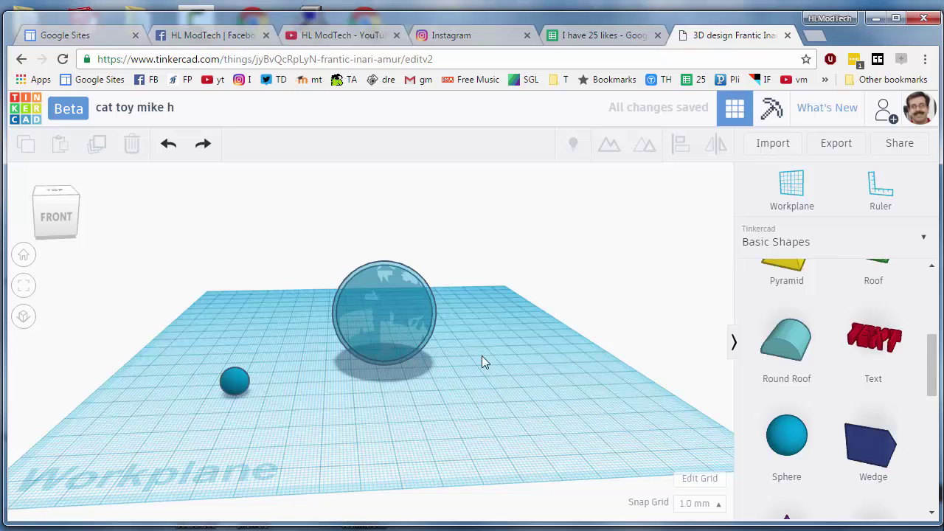
right_click_drag(481, 355, 648, 348)
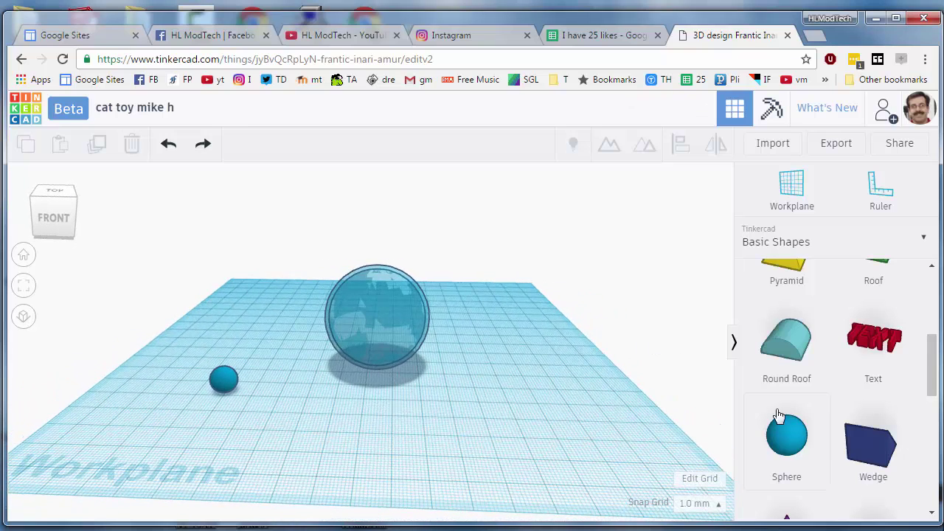
scroll(931, 347, "up", 3)
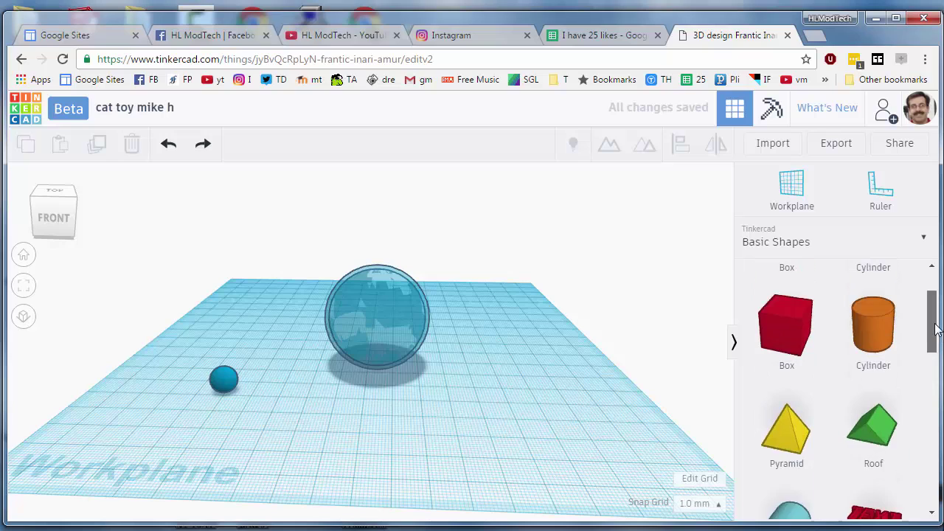
Place a cylinder, rotate it 90° onto its side and stretch it to 53 mm long, 7 mm thick
left_click_drag(870, 358, 495, 384)
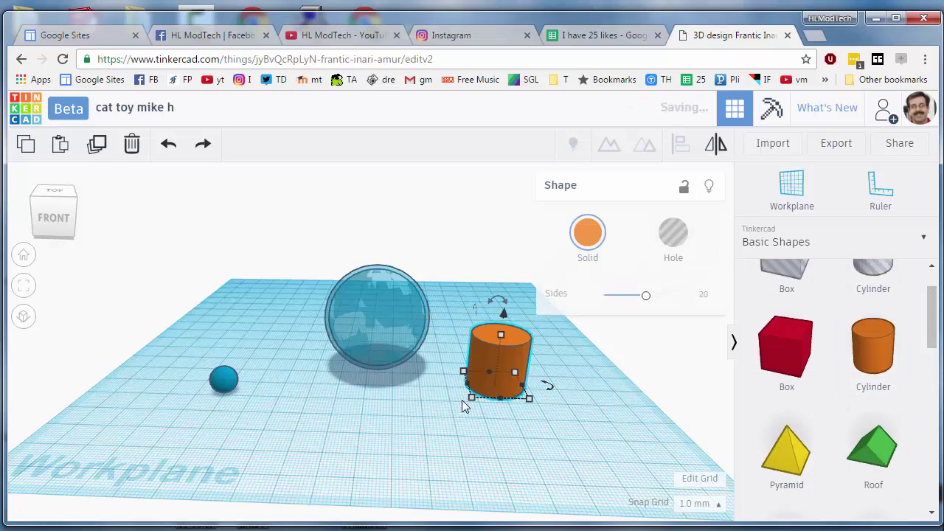
right_click_drag(617, 402, 420, 398)
mouse_move(280, 299)
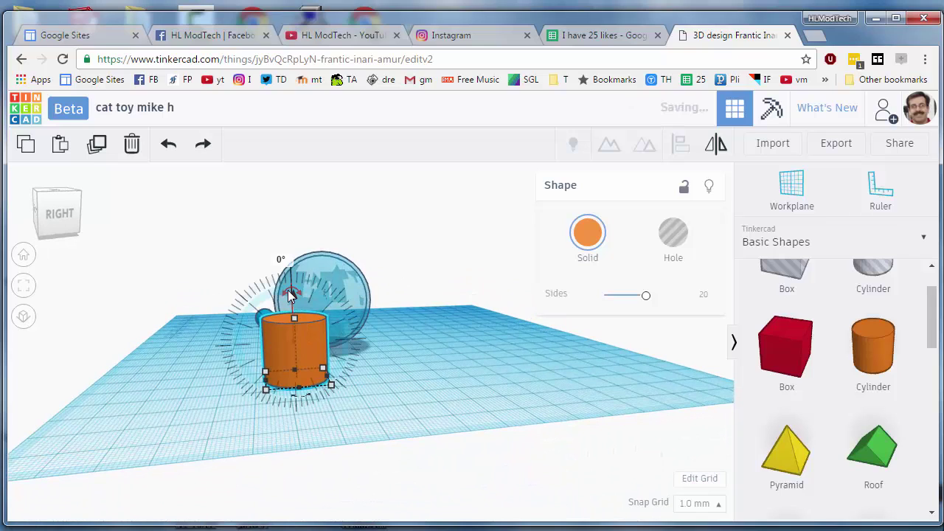
left_click_drag(281, 299, 243, 354)
right_click_drag(243, 354, 374, 396)
mouse_move(373, 388)
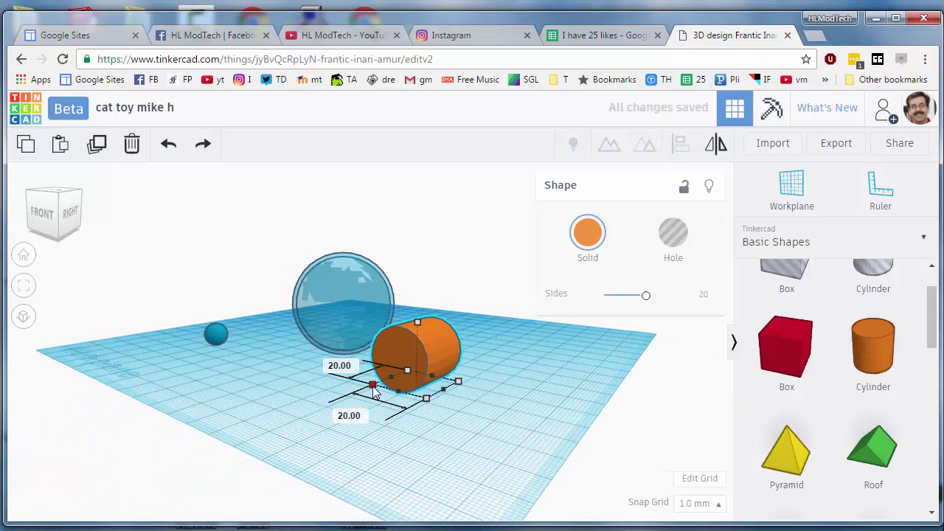
left_click_drag(373, 391, 321, 432)
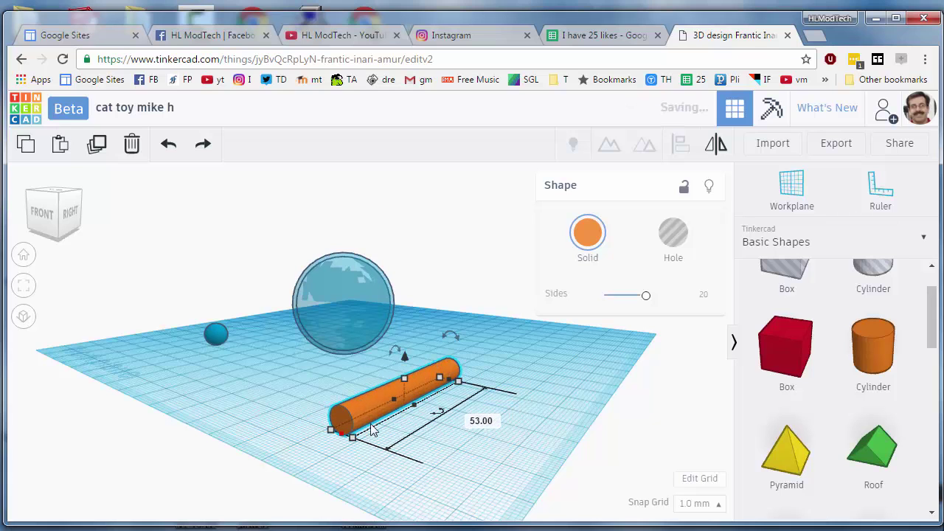
mouse_move(373, 431)
right_mouse_down()
mouse_move(477, 443)
mouse_move(261, 421)
mouse_move(376, 428)
right_mouse_up()
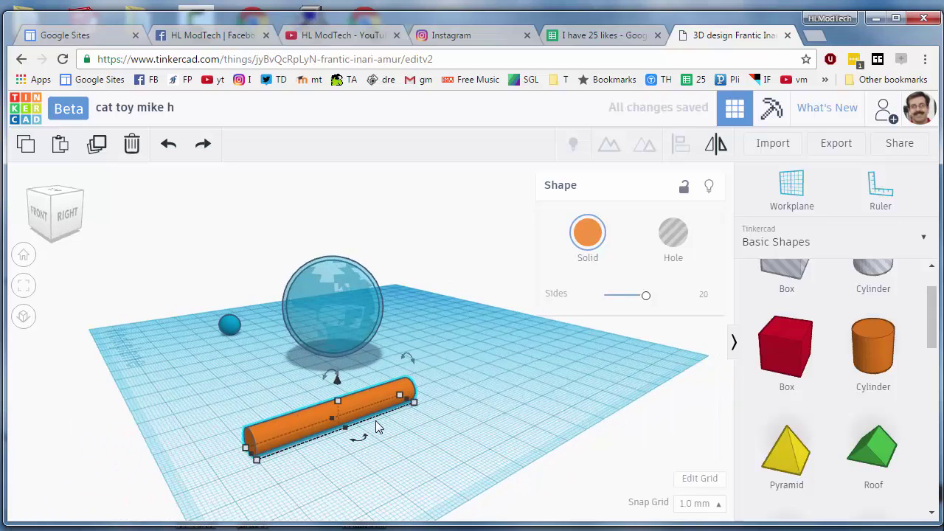
Make the long cylinder a hole and duplicate it into parallel side-by-side copies
left_click(673, 232)
mouse_move(262, 441)
right_mouse_down()
mouse_move(249, 445)
mouse_move(278, 438)
right_mouse_up()
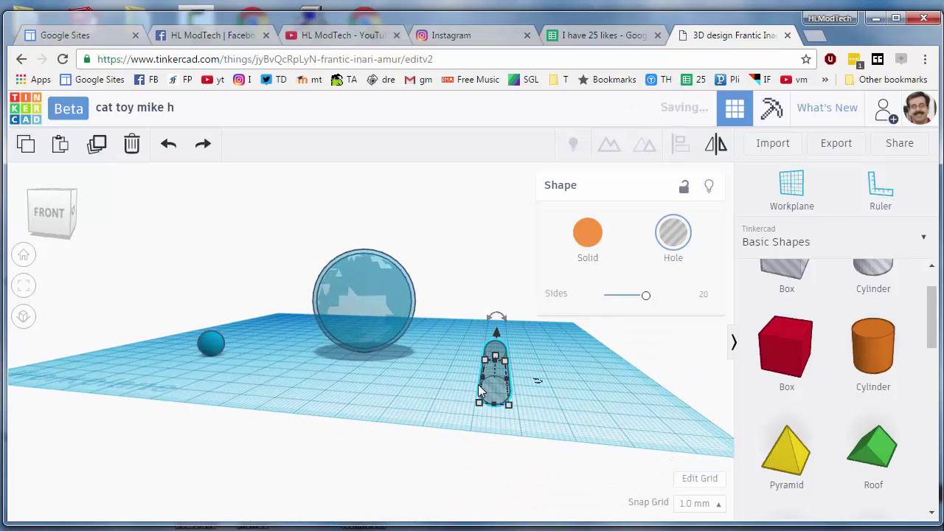
key("Right")
key("Right")
key("Right")
key("Right")
key("Right")
key("Right")
key("Right")
key("Right")
key("Right")
key("Right")
key("Right")
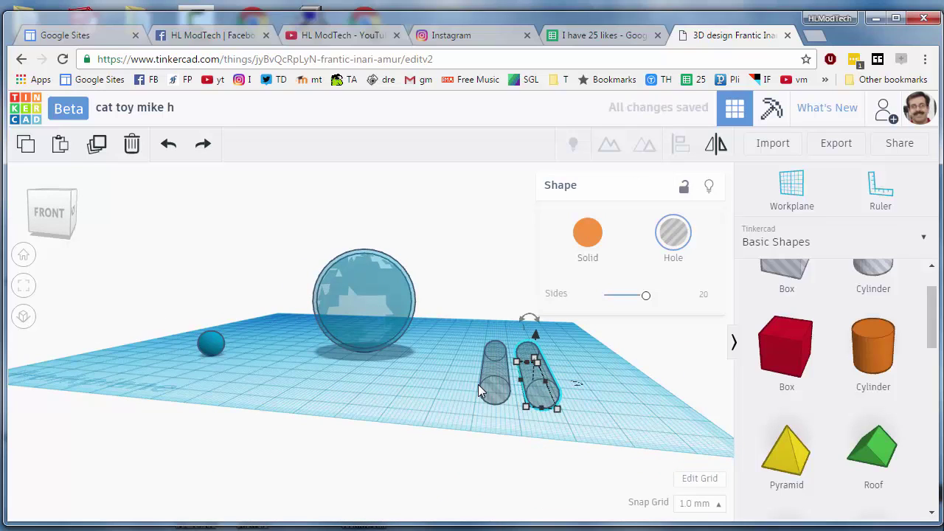
key("ctrl+d")
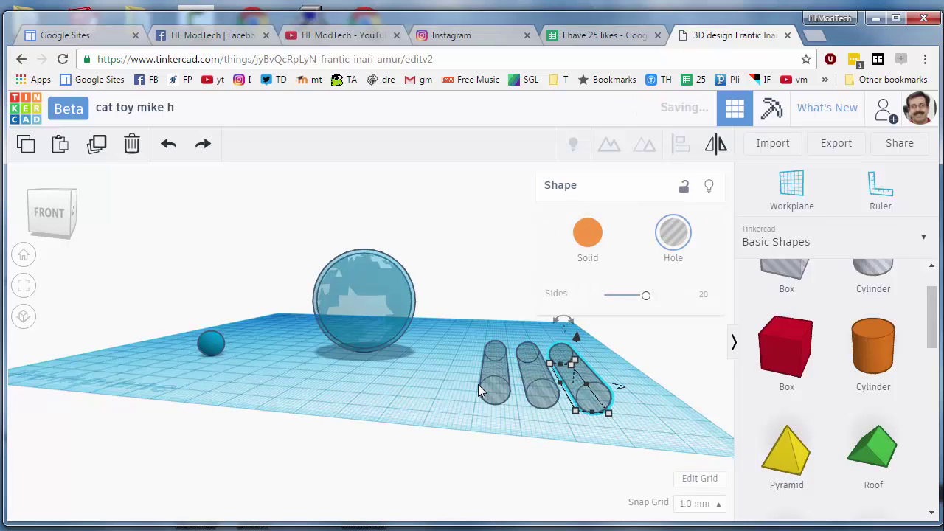
Select the three hole cylinders and group them into one shape
left_click(485, 413)
left_click_drag(641, 420, 639, 416)
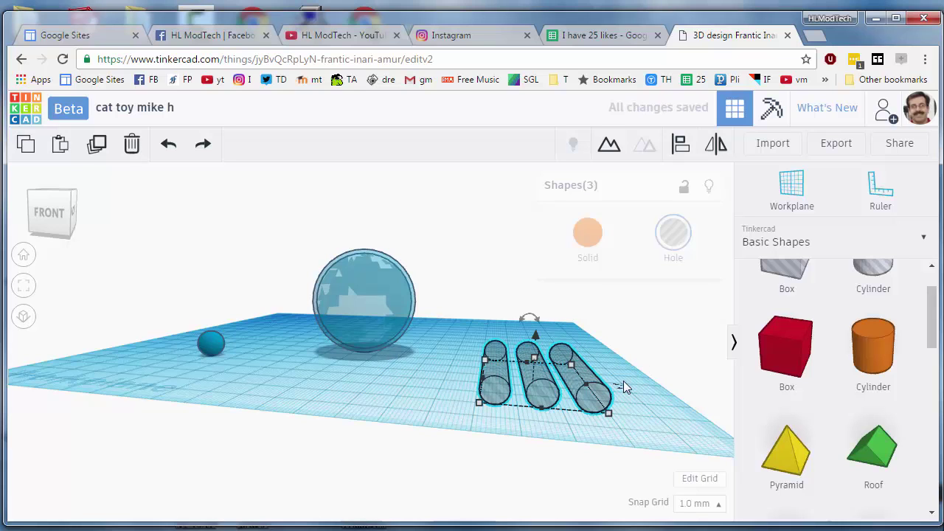
left_click(612, 157)
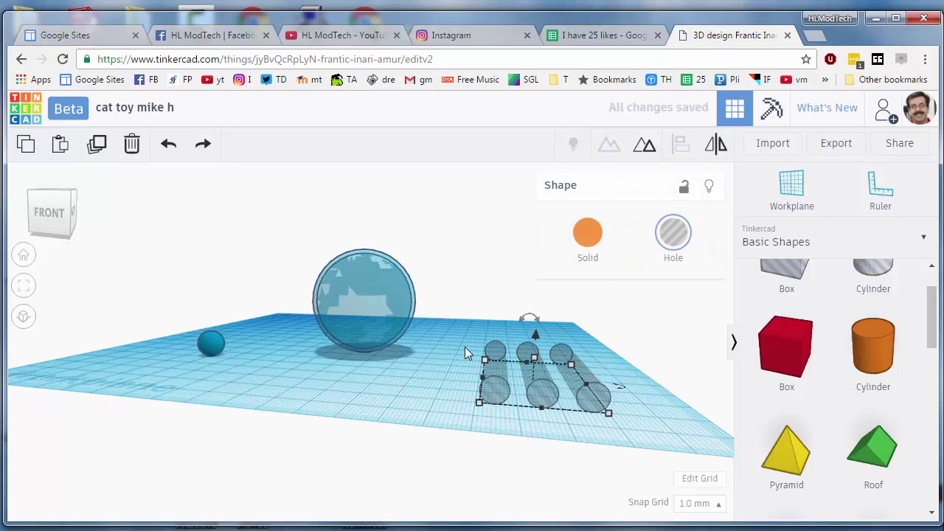
right_click_drag(604, 428, 458, 450)
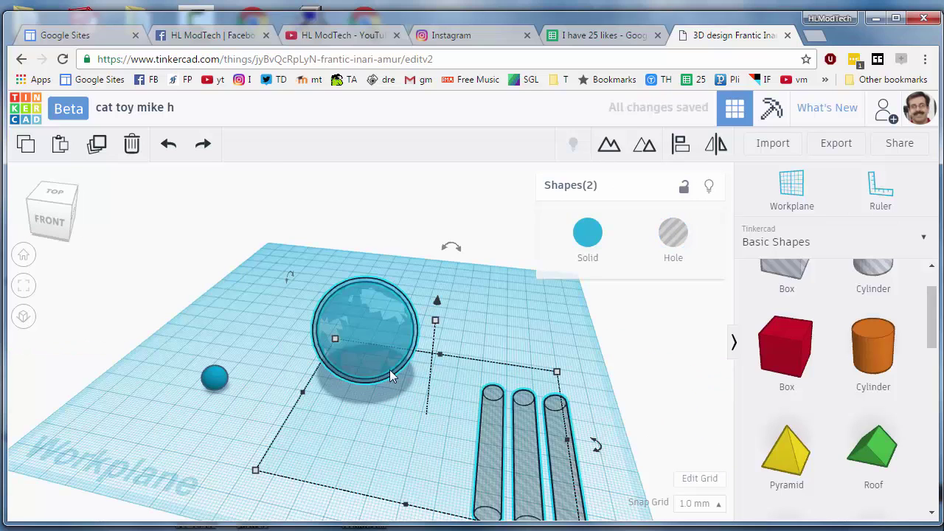
scroll(389, 369, "down", 5)
Centre the hole cylinders under the sphere and lift them 6.00 mm off the workplane
left_click(681, 145)
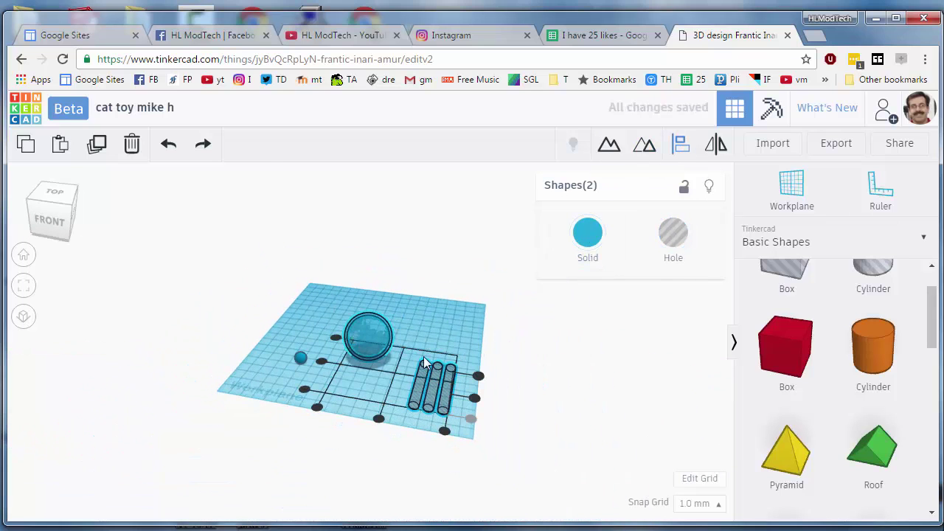
left_click(378, 420)
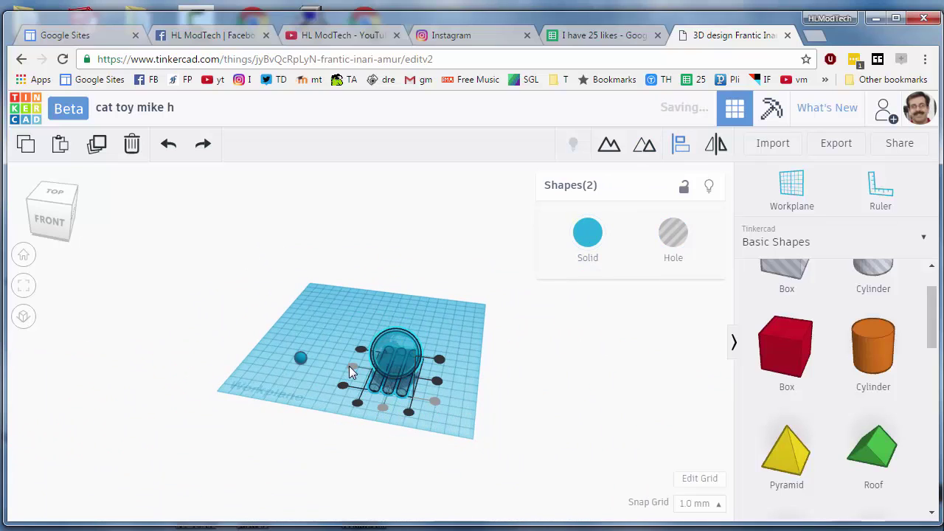
right_click_drag(449, 410, 485, 354)
left_click(485, 354)
left_click(402, 357)
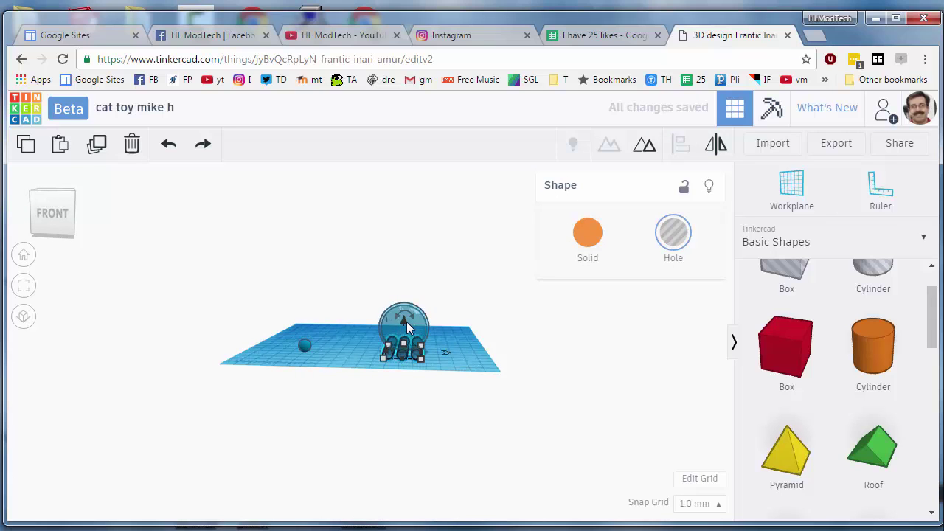
left_click_drag(407, 321, 408, 319)
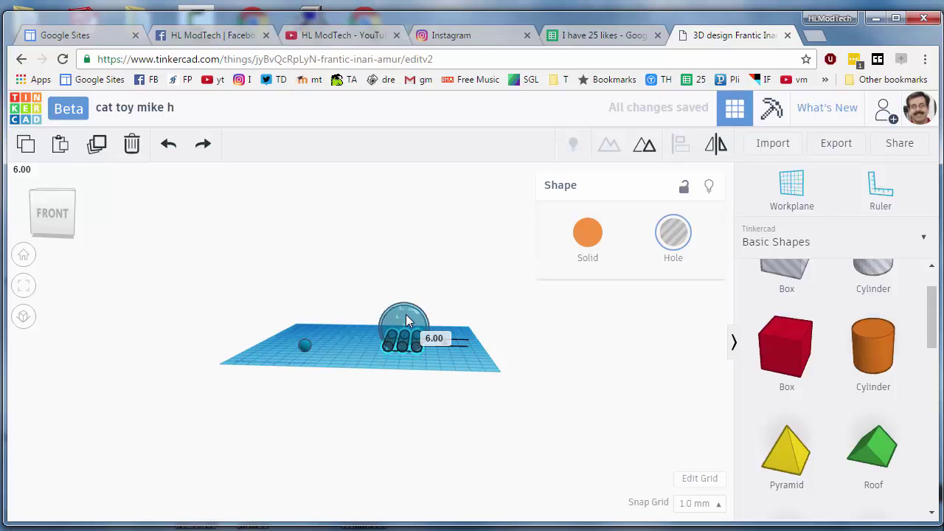
Duplicate the cylinder row twice, raising the copies to form three stacked rows
scroll(435, 369, "up", 5)
right_click_drag(463, 371, 427, 361)
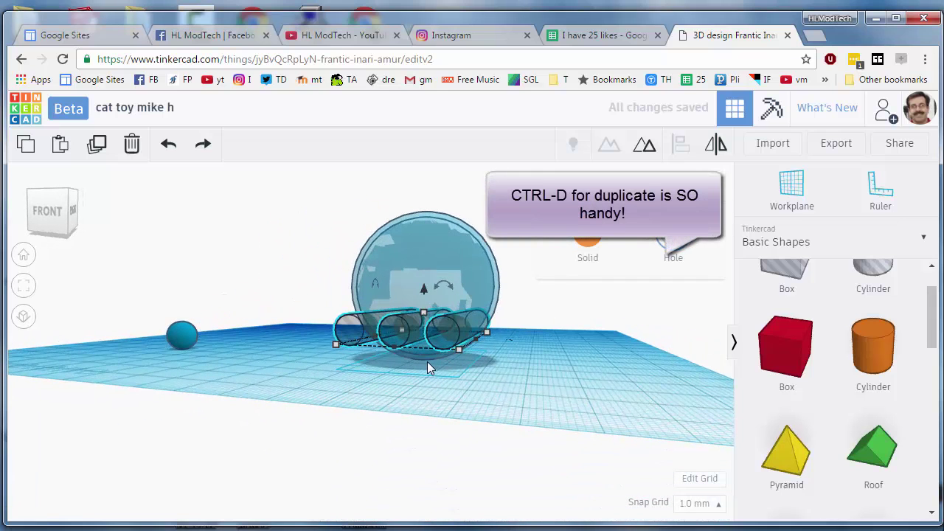
key("ctrl+d")
left_click_drag(424, 289, 422, 251)
key("ctrl+d")
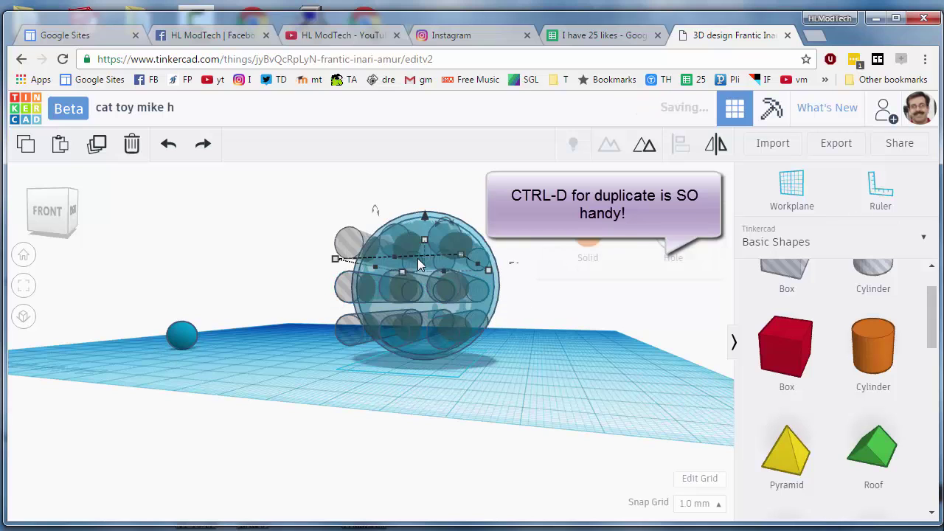
mouse_move(301, 266)
right_mouse_down()
mouse_move(333, 267)
mouse_move(288, 267)
mouse_move(291, 260)
right_mouse_up()
Group the sphere with all three hole rows to perforate it
left_click_drag(506, 369, 565, 425)
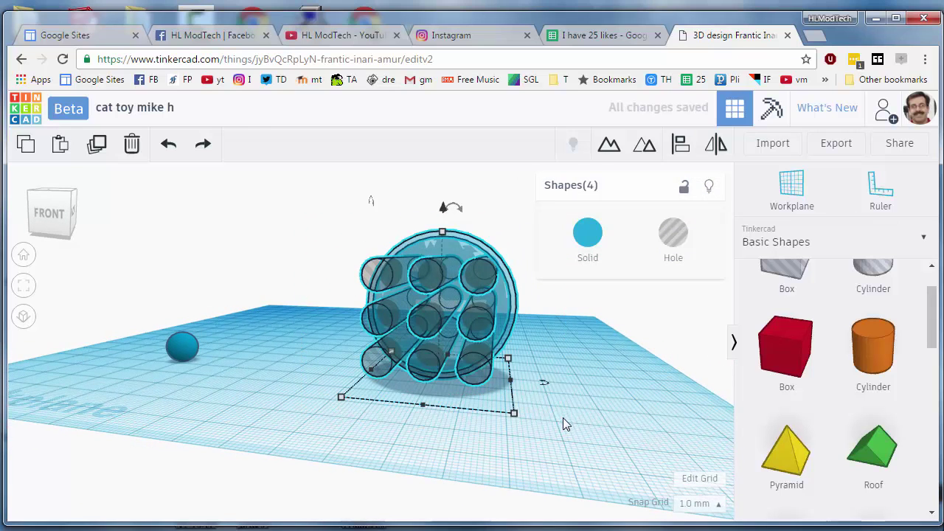
left_click(609, 146)
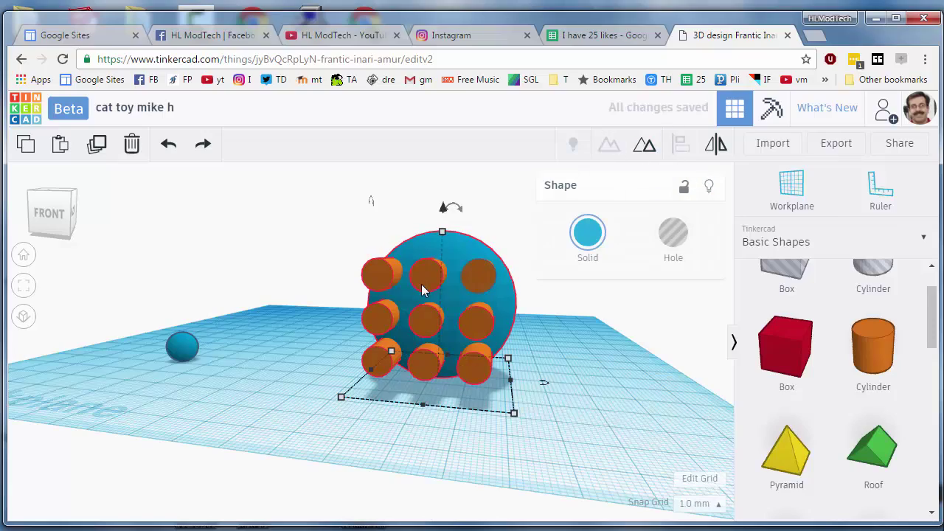
right_click_drag(601, 361, 289, 317)
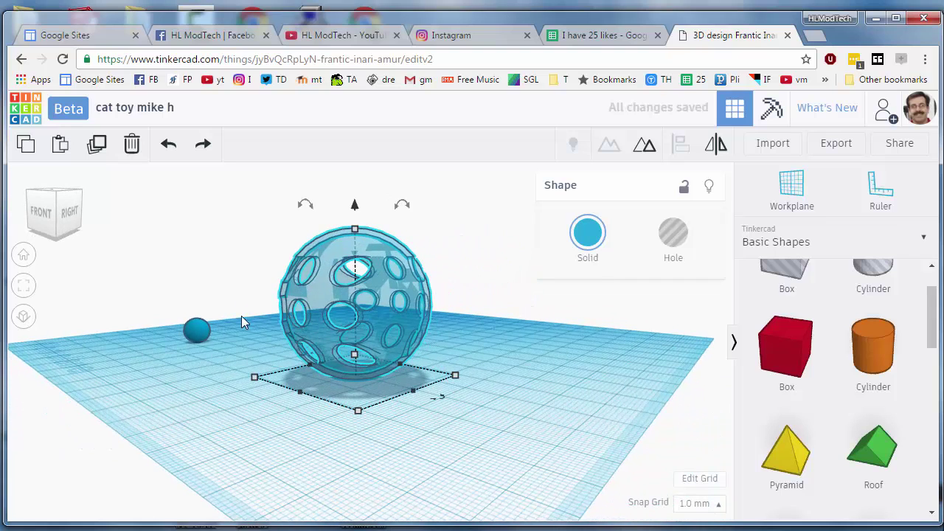
Place a new cylinder beside the sphere and shrink its footprint to 3 × 3 mm
scroll(241, 315, "down", 2)
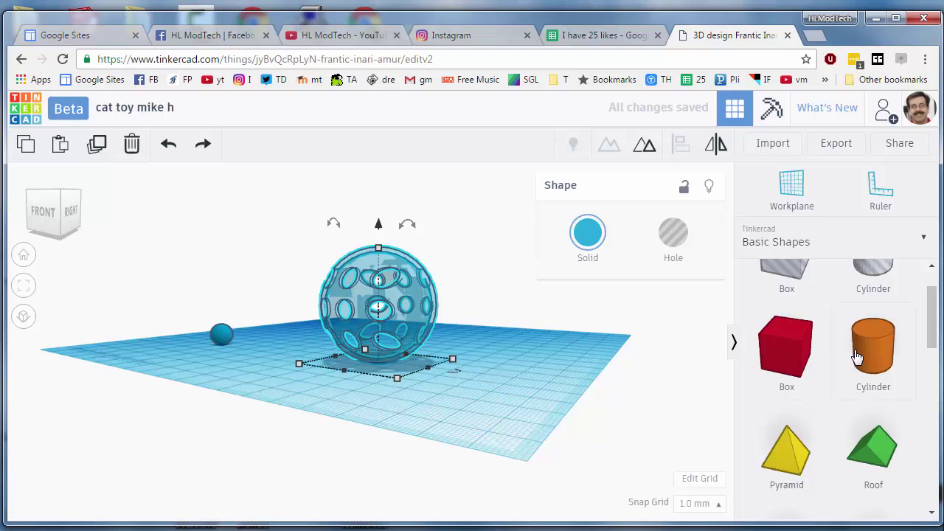
left_click_drag(857, 357, 498, 391)
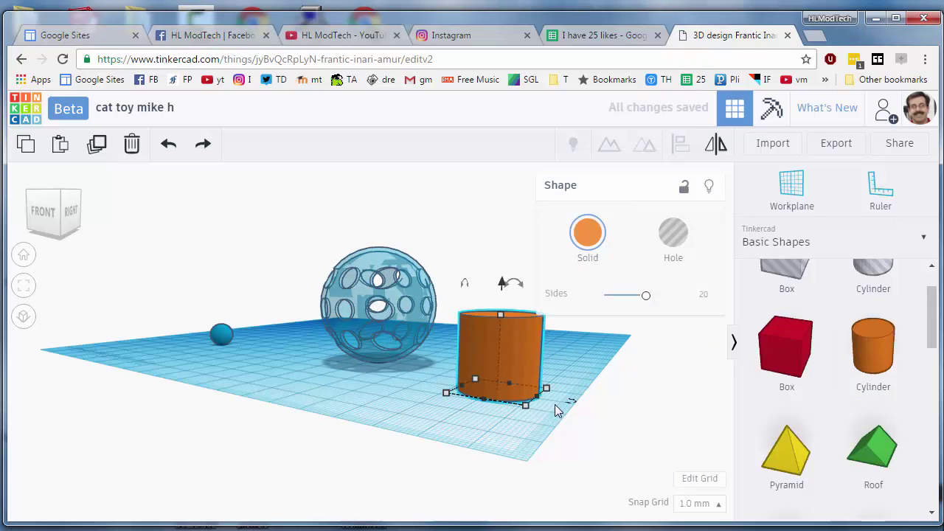
key("f")
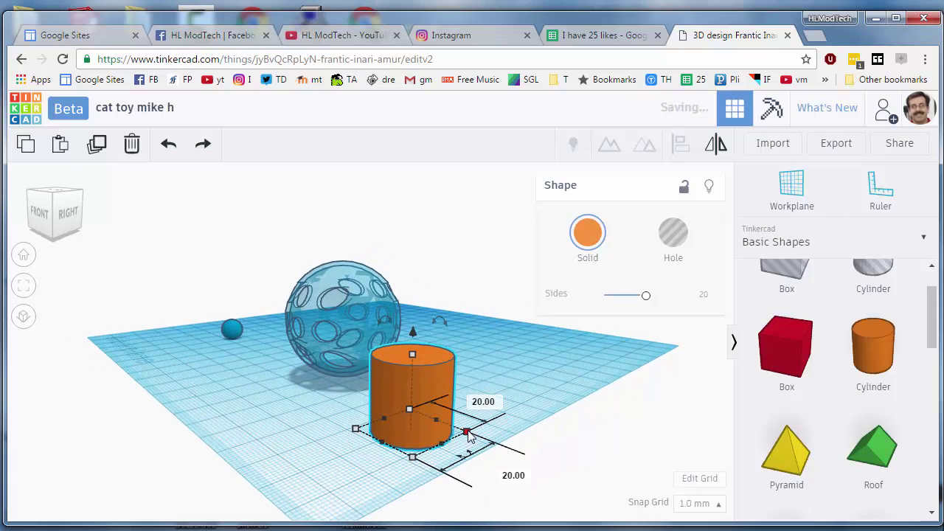
left_click_drag(467, 434, 371, 433)
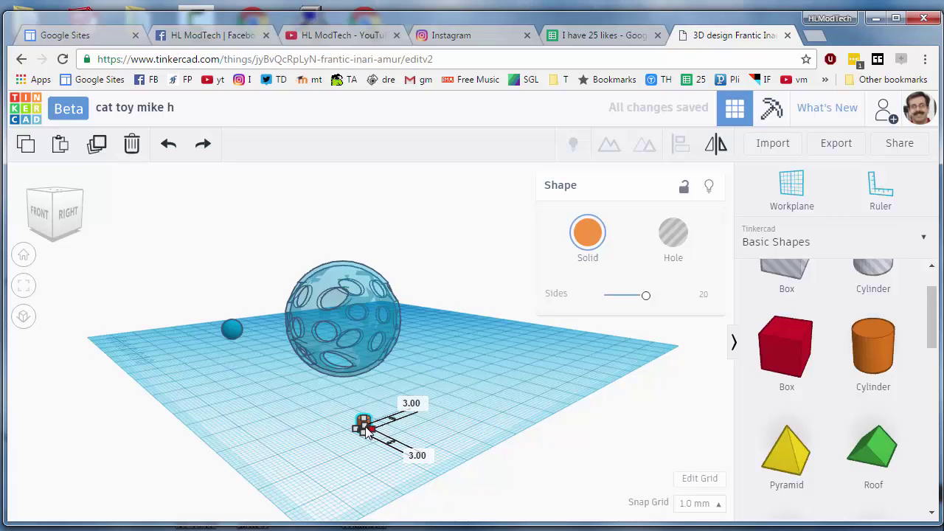
Narrow the cylinder further and stretch its height into a tall thin pin
scroll(397, 439, "up", 8)
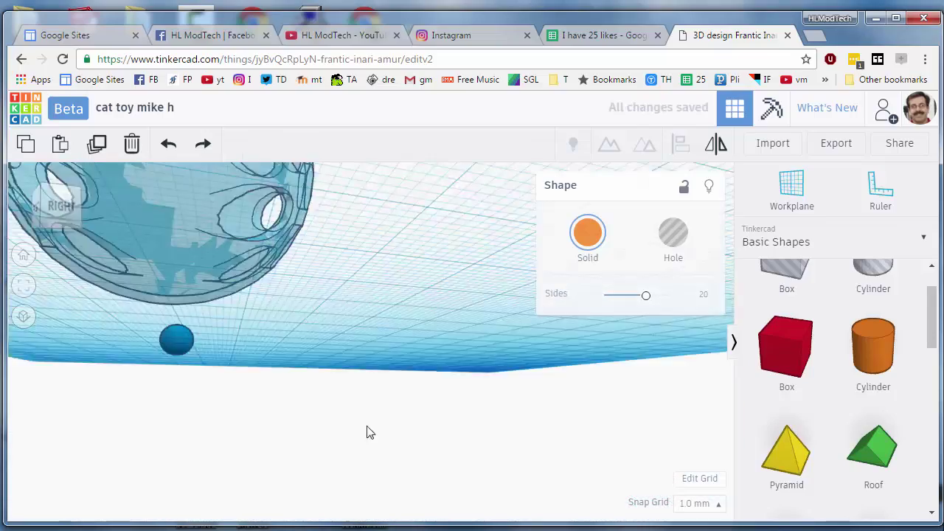
scroll(401, 450, "down", 10)
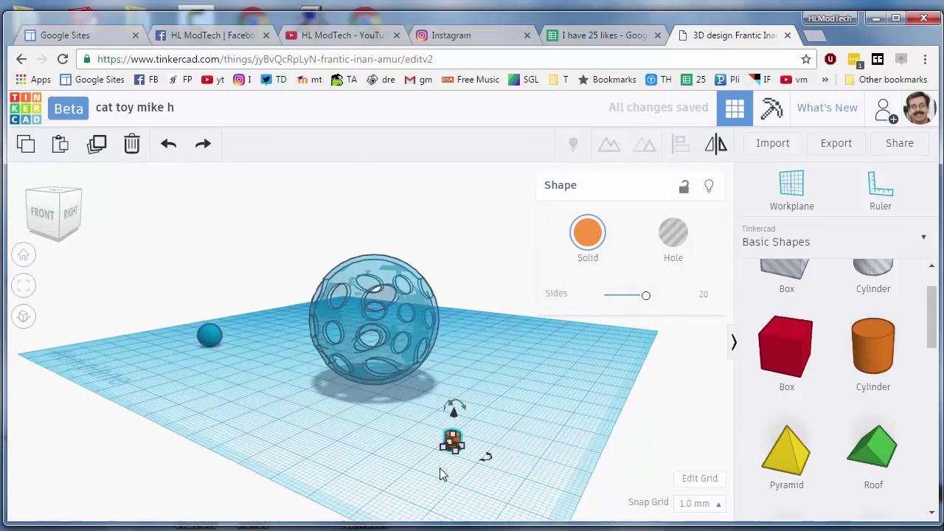
scroll(442, 470, "up", 5)
right_click_drag(449, 467, 424, 462)
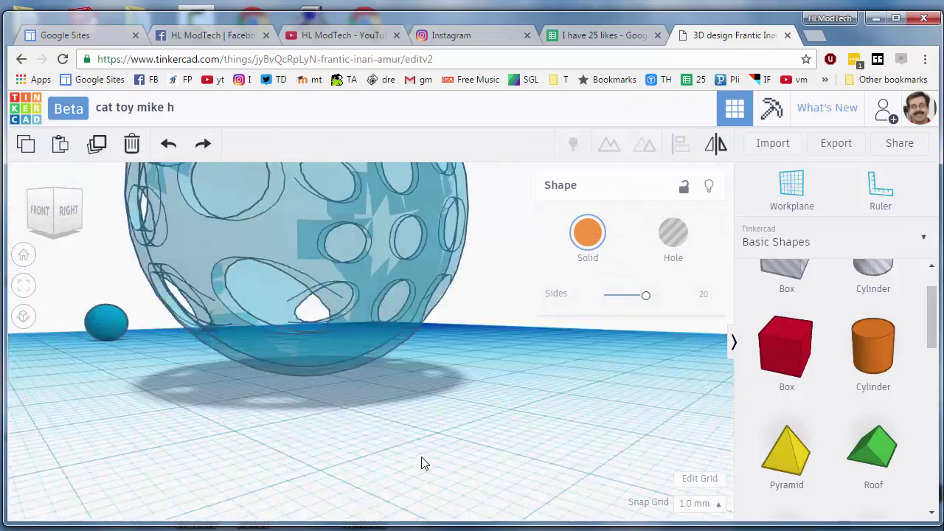
scroll(424, 463, "down", 5)
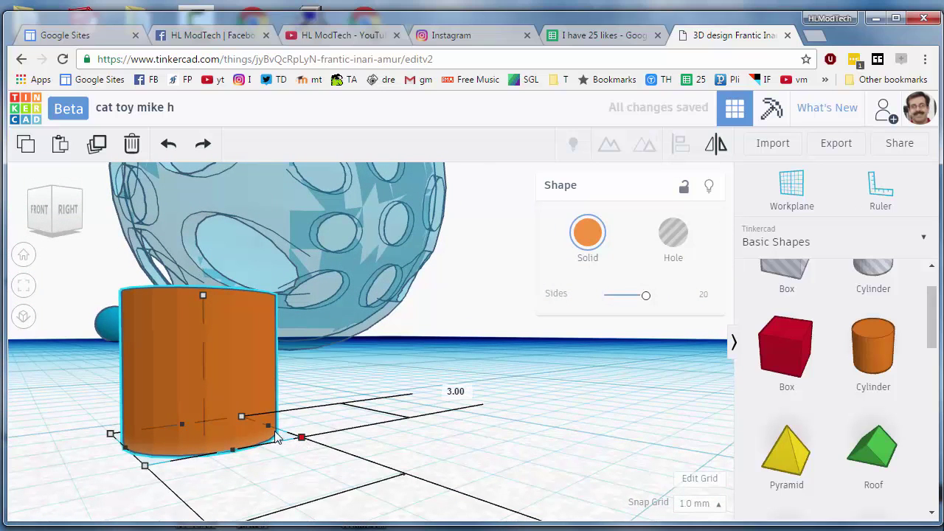
left_click_drag(251, 424, 298, 439)
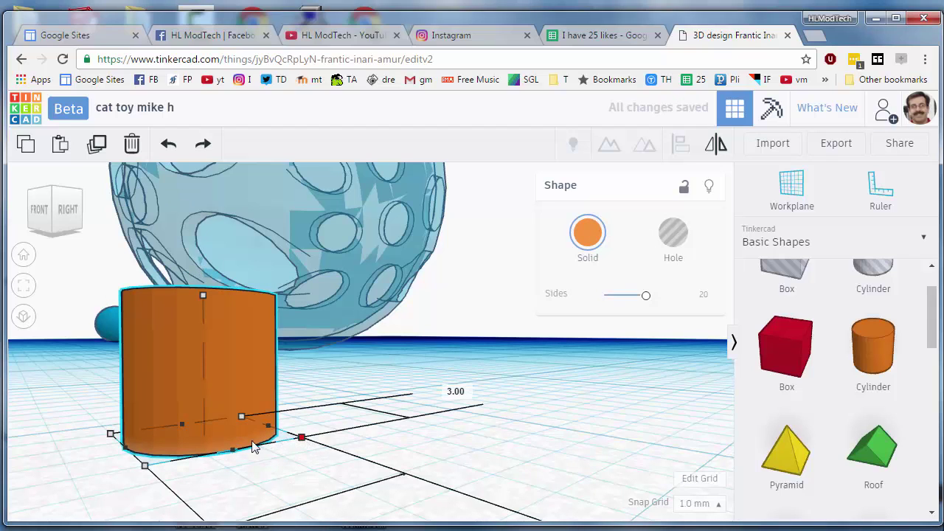
left_click_drag(253, 447, 185, 442)
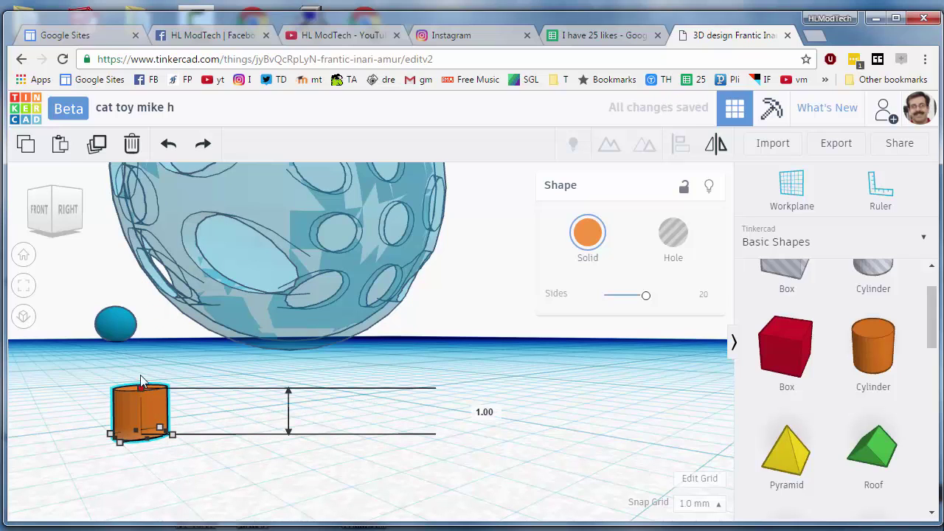
left_click_drag(141, 367, 139, 313)
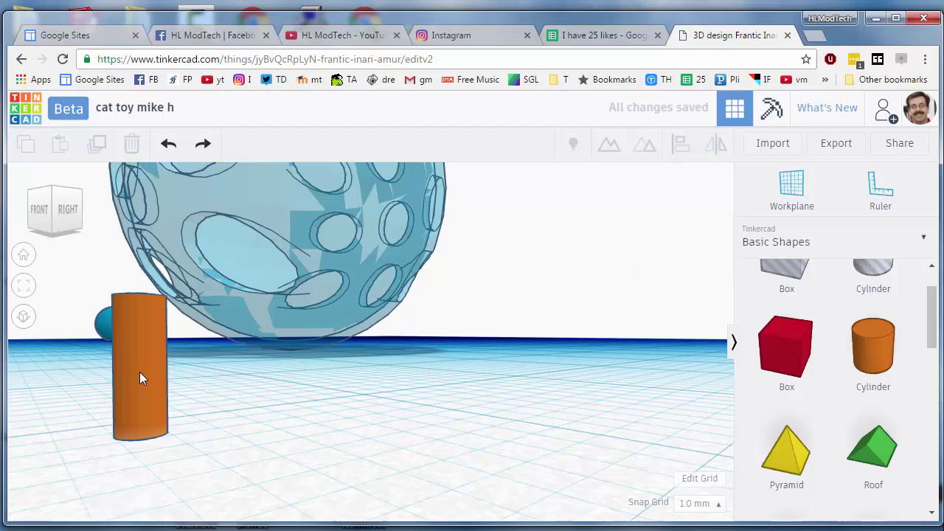
Duplicate the pin twice and nudge the copies into a tight cluster
key("ctrl+d")
key("Right")
key("Right")
key("Right")
key("Right")
key("Right")
key("Right")
key("Right")
key("Right")
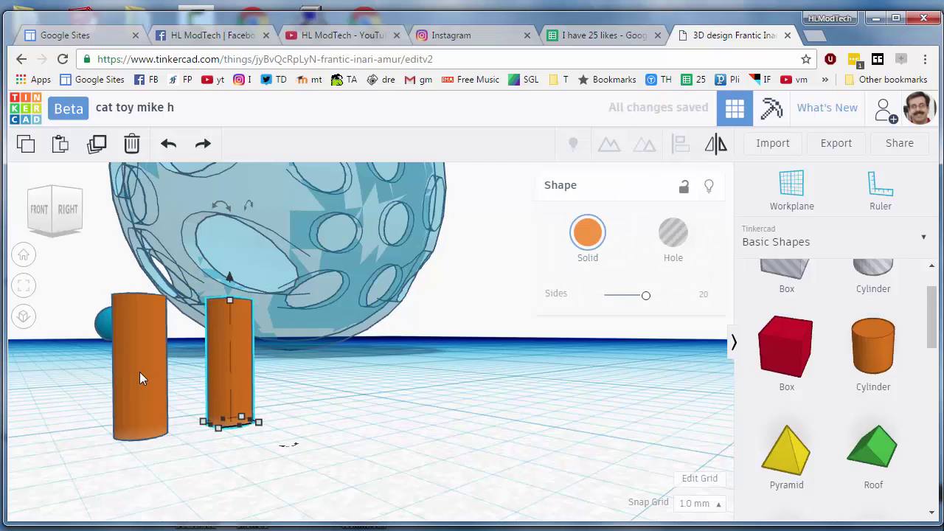
key("ctrl+d")
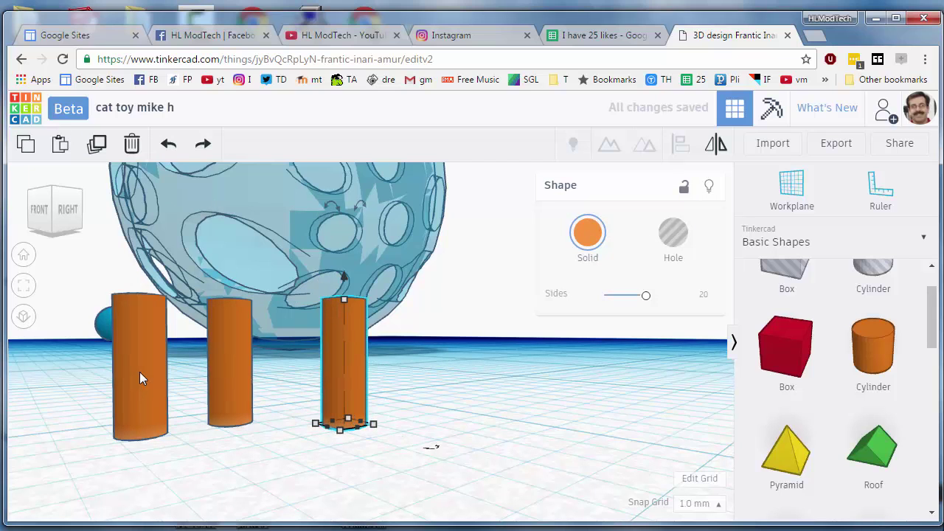
key("Left")
key("Left")
key("Left")
key("Left")
key("Left")
key("Left")
key("Left")
key("Left")
key("Down")
key("Down")
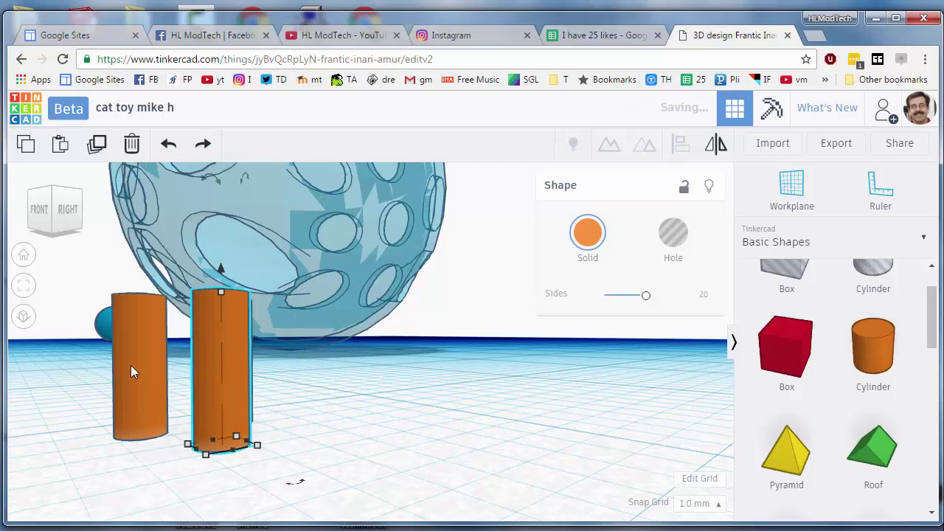
Select all three pins together
scroll(132, 369, "down", 8)
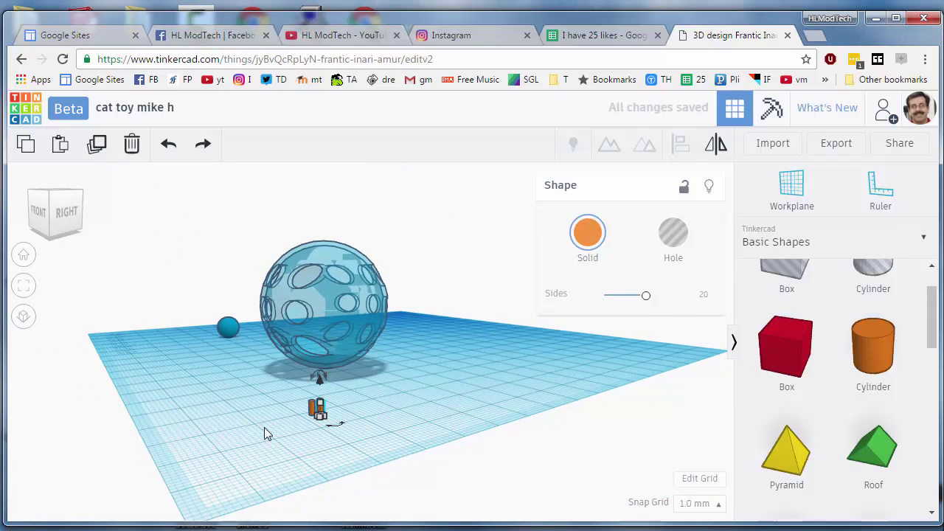
left_click(297, 438)
right_click_drag(297, 438, 339, 478)
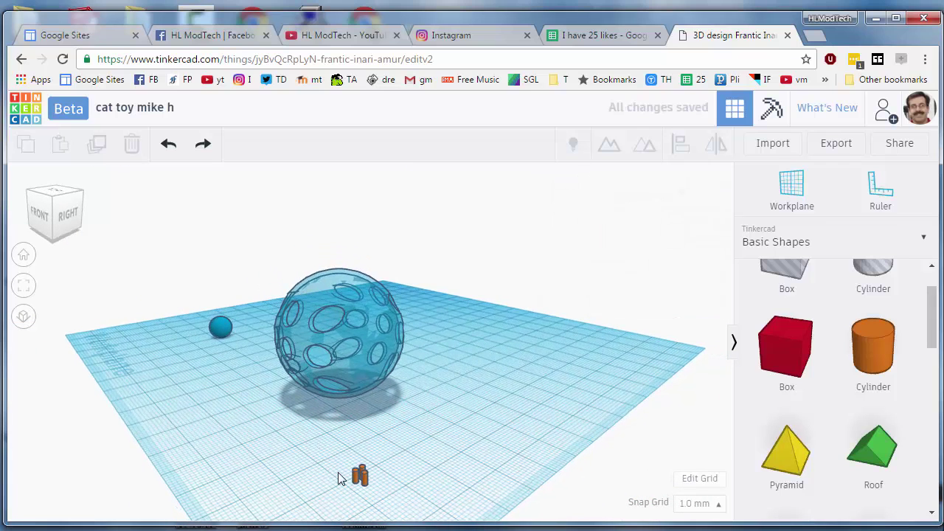
left_click_drag(385, 494, 385, 484)
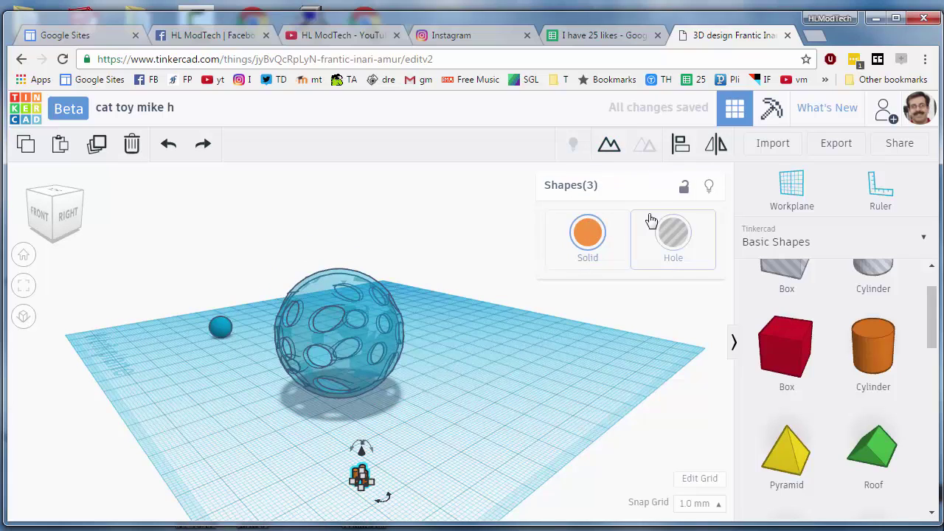
Group the three pins and centre them on both axes within the perforated sphere
left_click(609, 146)
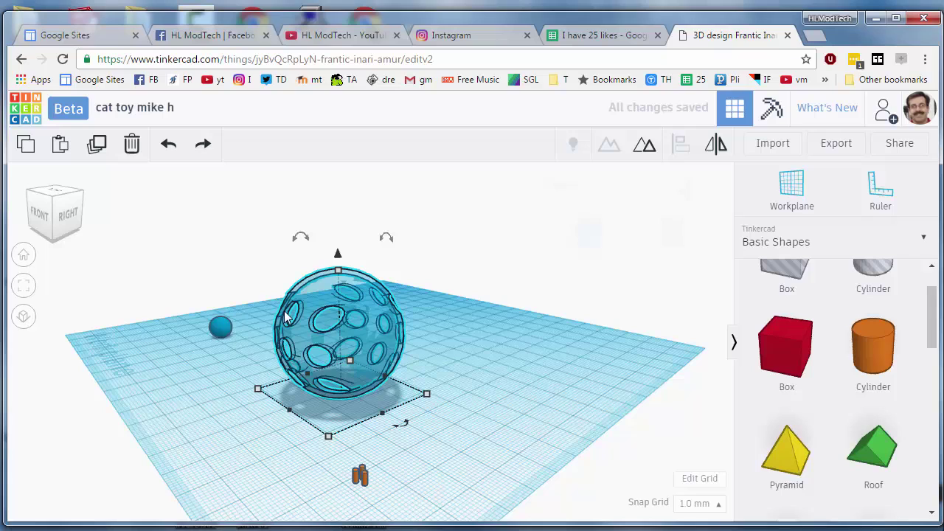
left_click(363, 480, "shift")
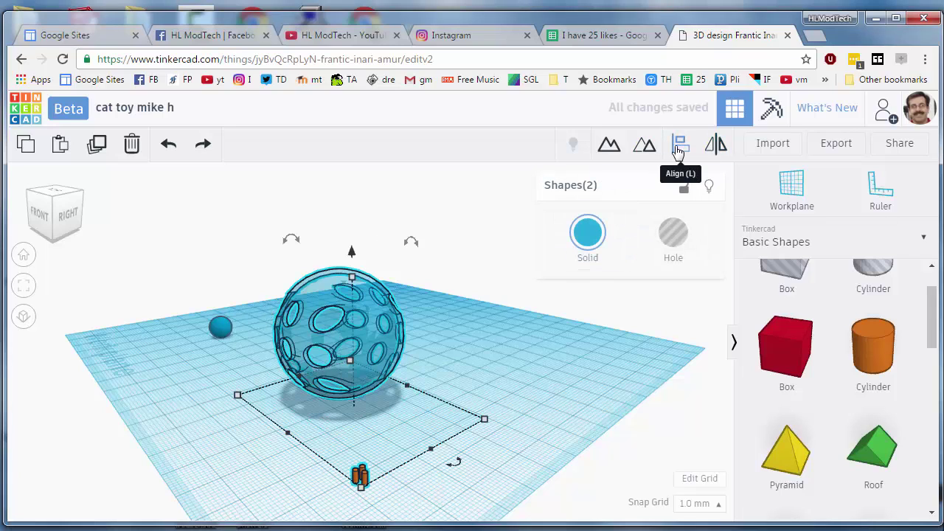
left_click(680, 146)
left_click(453, 461)
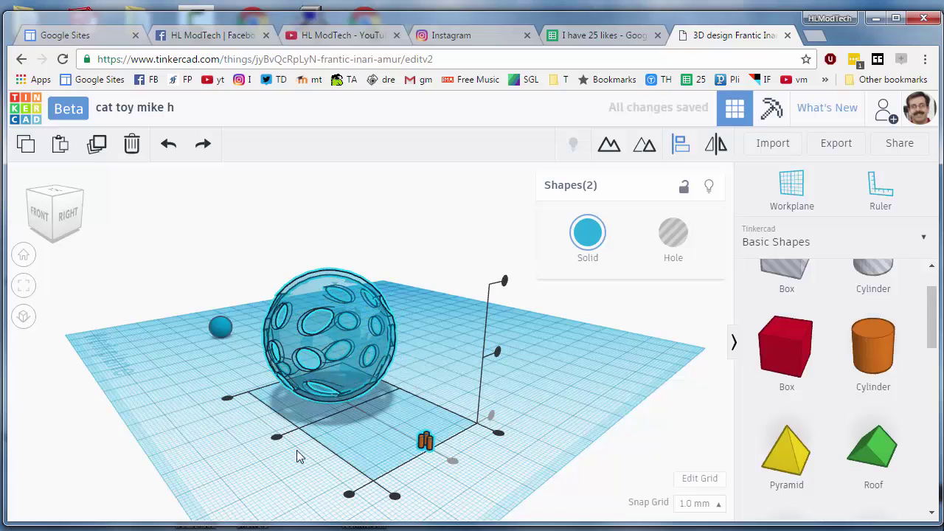
left_click(277, 441)
left_click(408, 467)
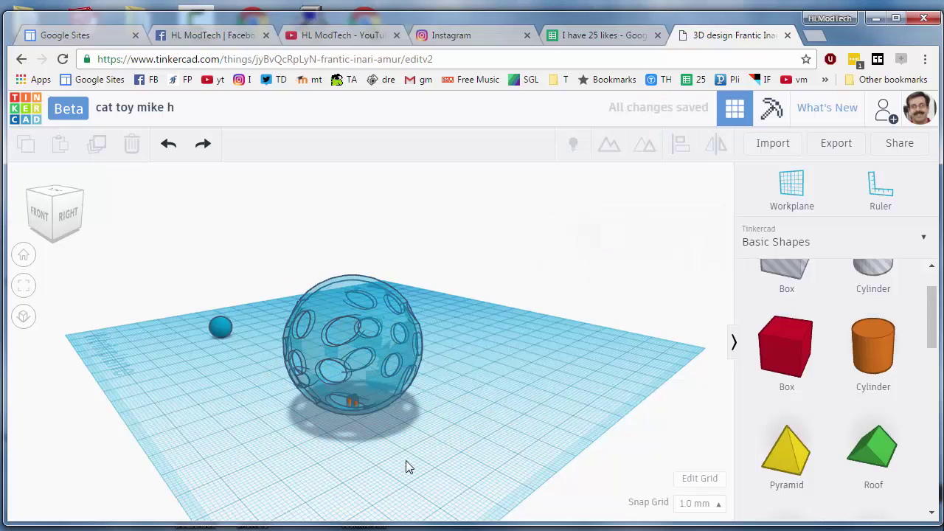
left_click(366, 296)
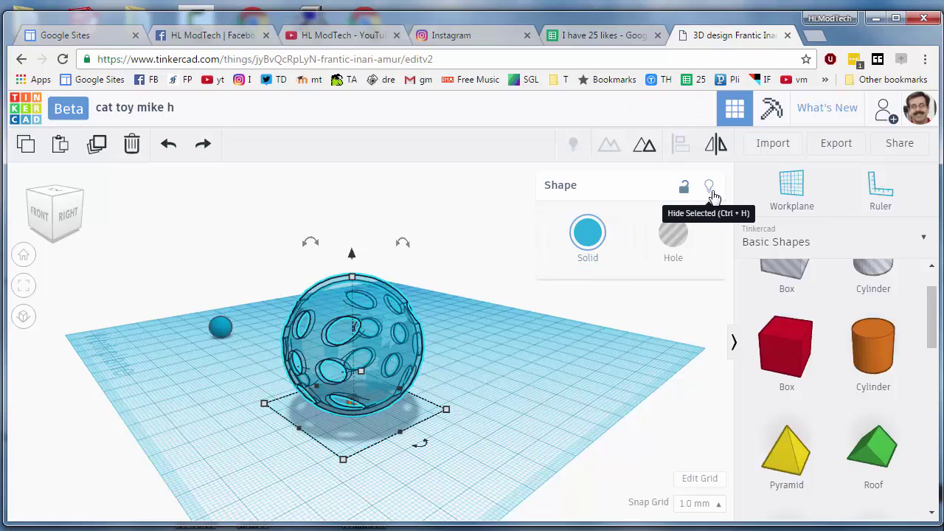
Hide the big perforated sphere and reselect the grouped pins
left_click(708, 186)
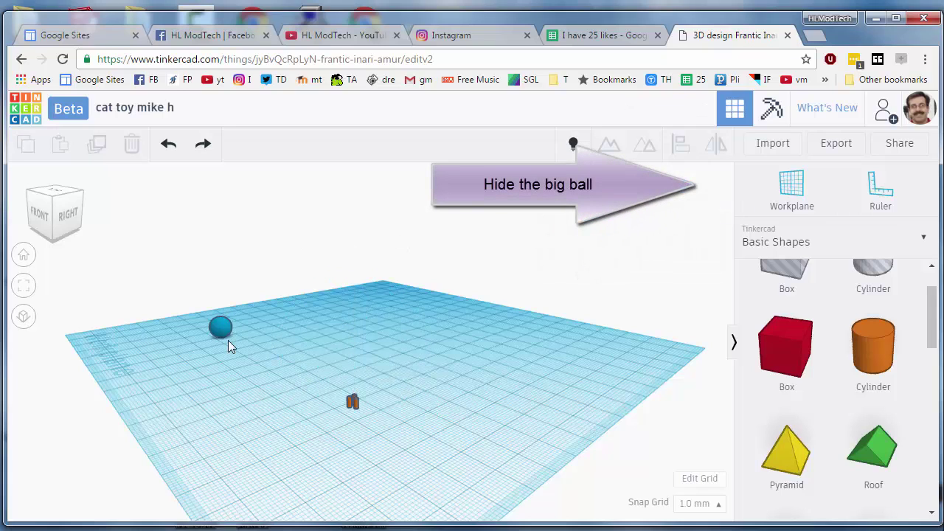
left_click(221, 330)
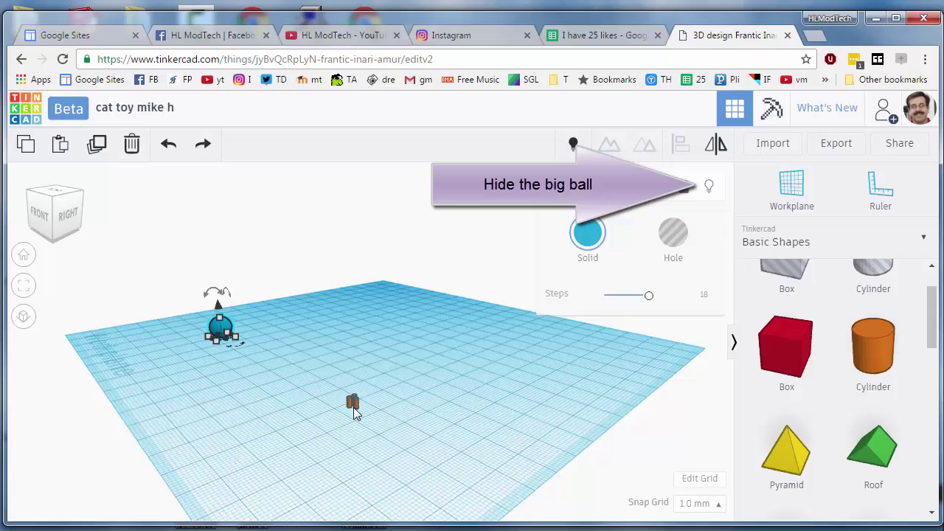
left_click(354, 412)
left_click(354, 405)
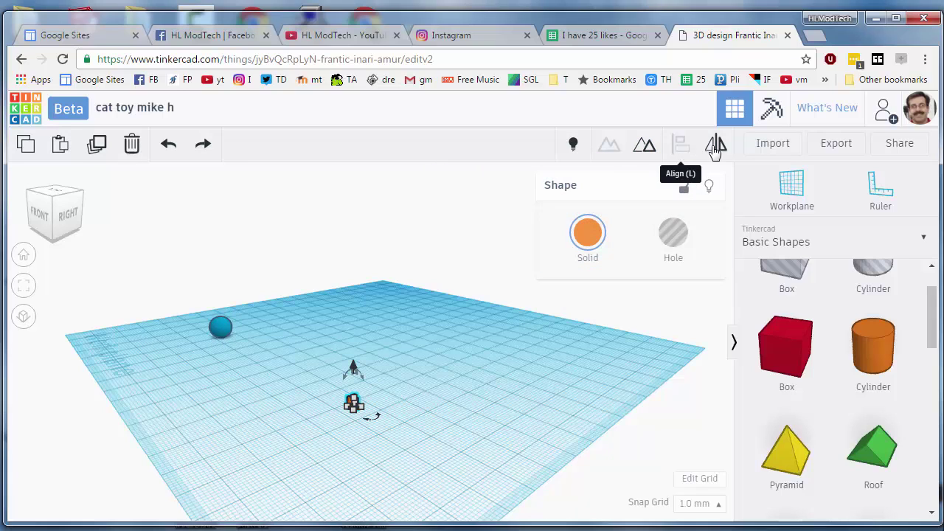
left_click(323, 401)
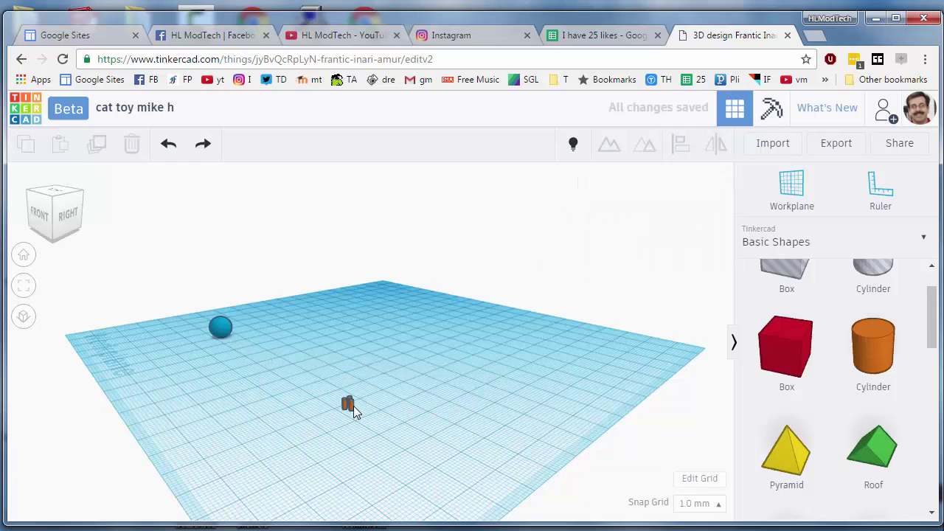
left_click(350, 407)
left_click(351, 410)
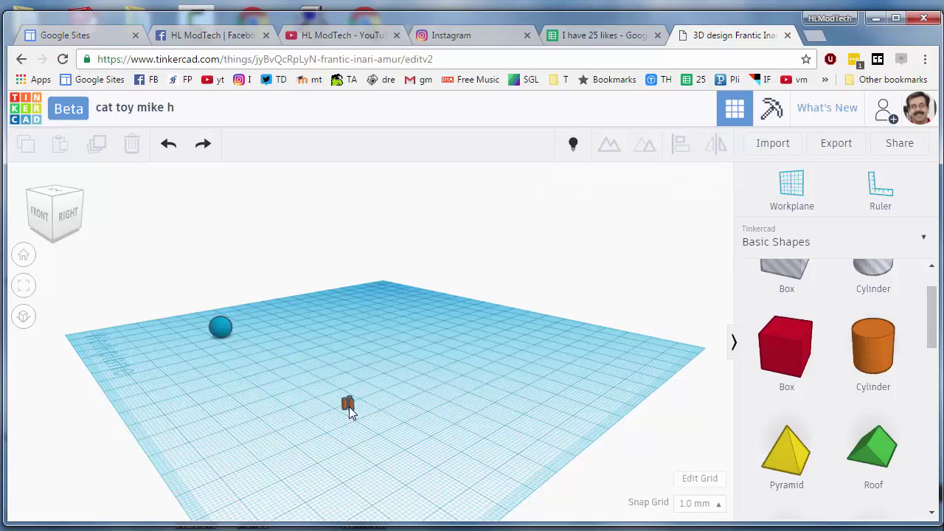
left_click(350, 410)
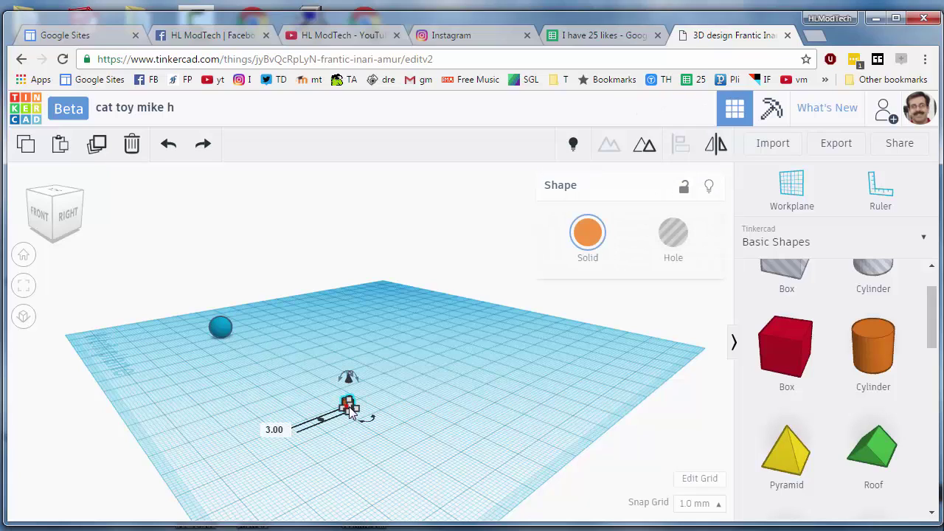
Align the small ball with the three pins so it is centred over them
left_click(220, 329, "shift")
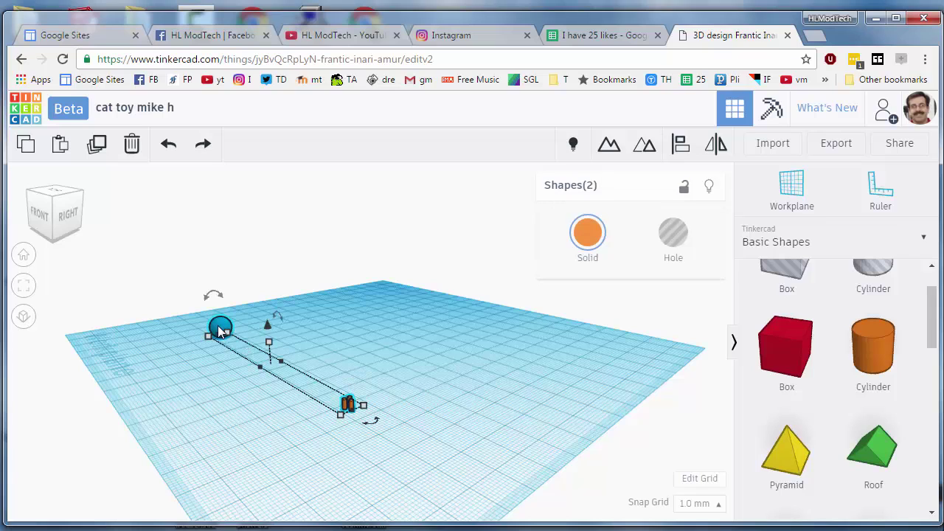
left_click(681, 143)
left_click(240, 373)
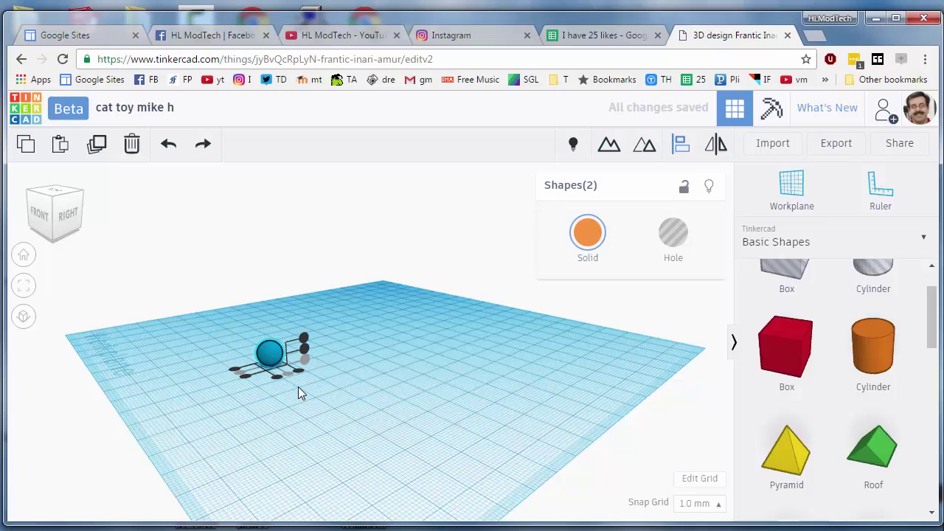
left_click(242, 374)
left_click(315, 398)
Raise the small ball to 3.00 above the workplane and check it from a low front view
left_click(272, 352)
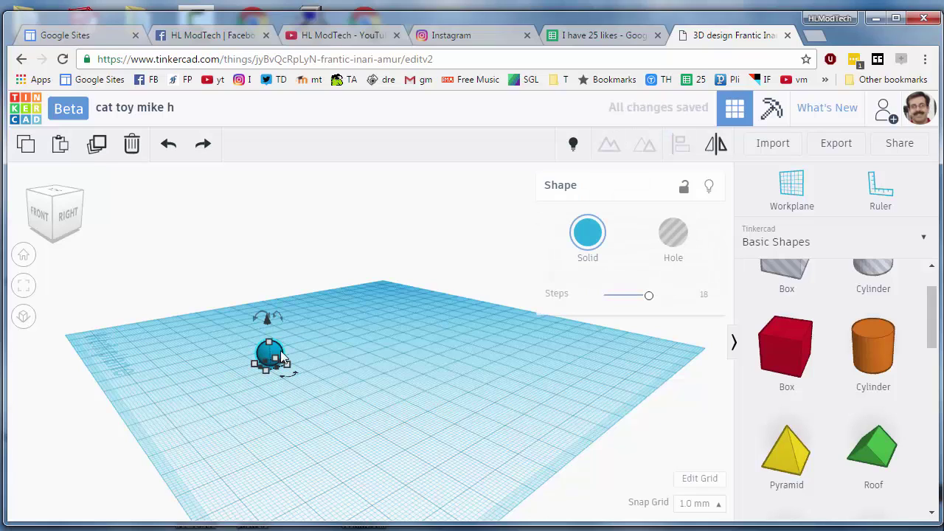
left_click_drag(268, 326, 267, 311)
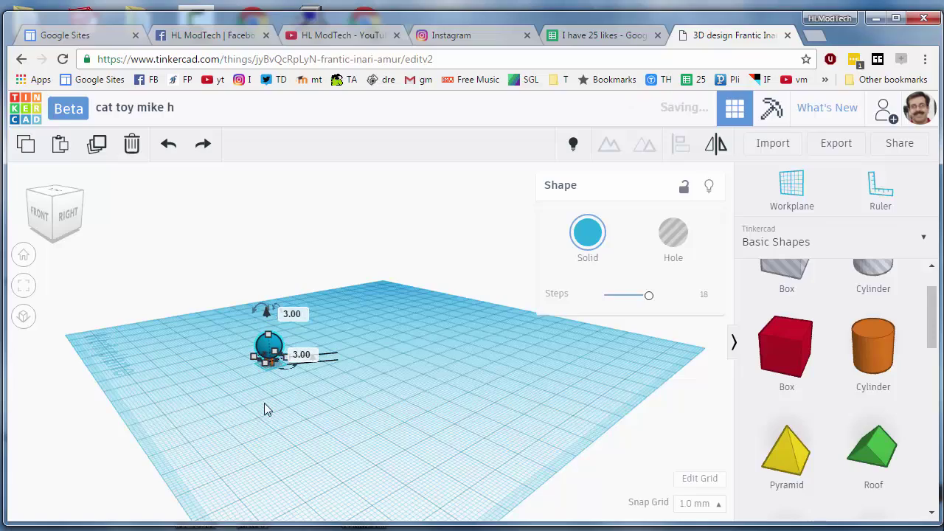
scroll(258, 406, "up", 3)
right_click_drag(255, 407, 222, 403)
scroll(221, 400, "up", 5)
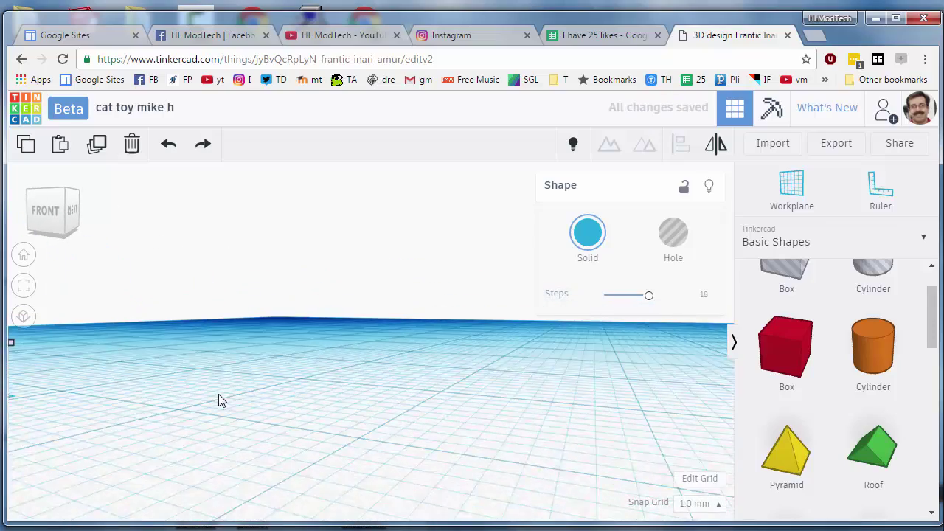
right_click_drag(282, 391, 296, 395)
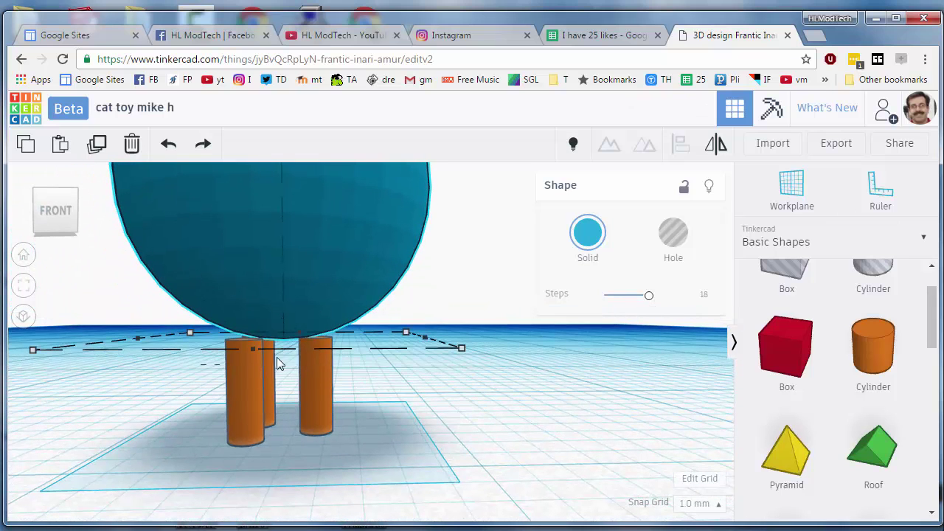
scroll(309, 373, "down", 5)
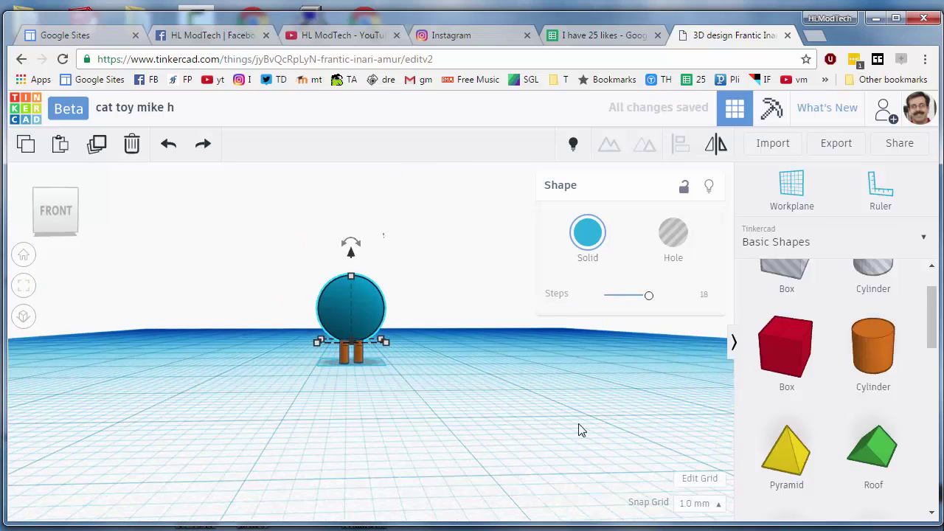
Set the snap grid to 0.25 mm and lower the ball to 2.75 onto the pins
left_click(695, 503)
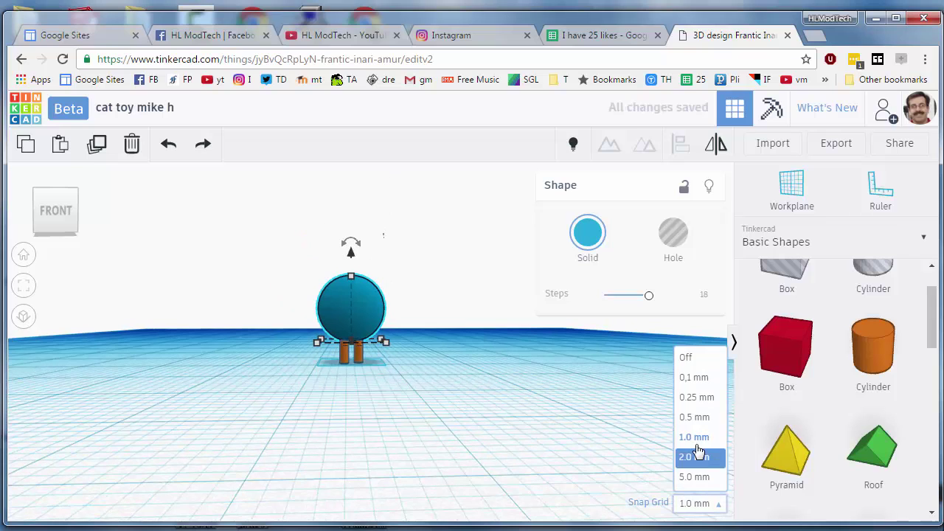
left_click(696, 396)
left_click(350, 245)
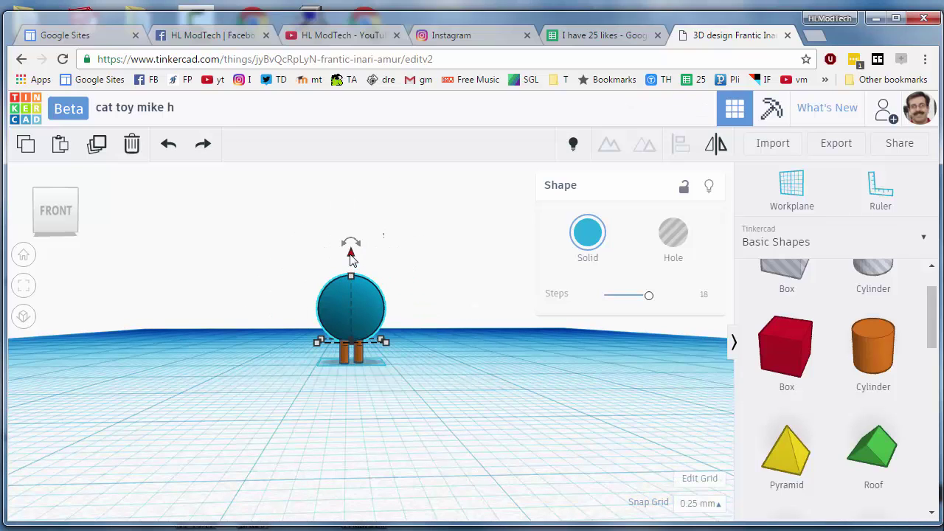
scroll(347, 374, "up", 5)
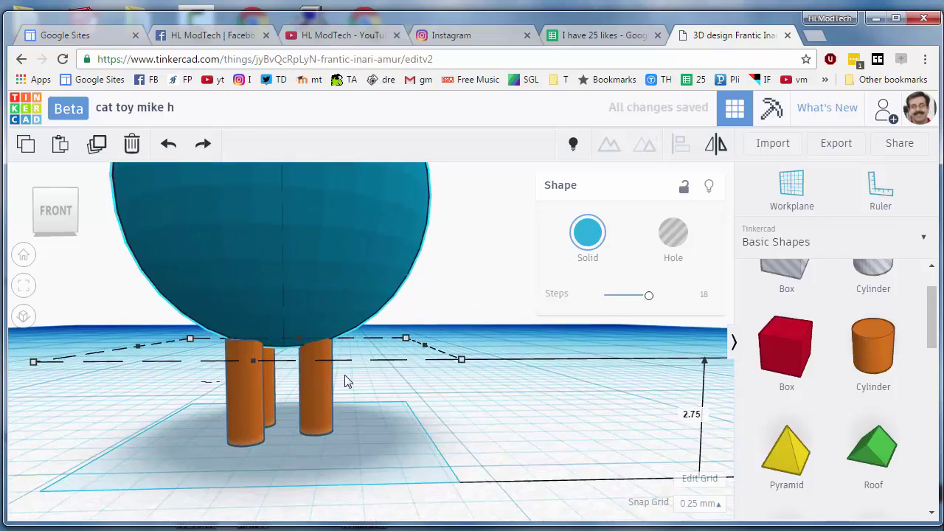
scroll(377, 381, "down", 8)
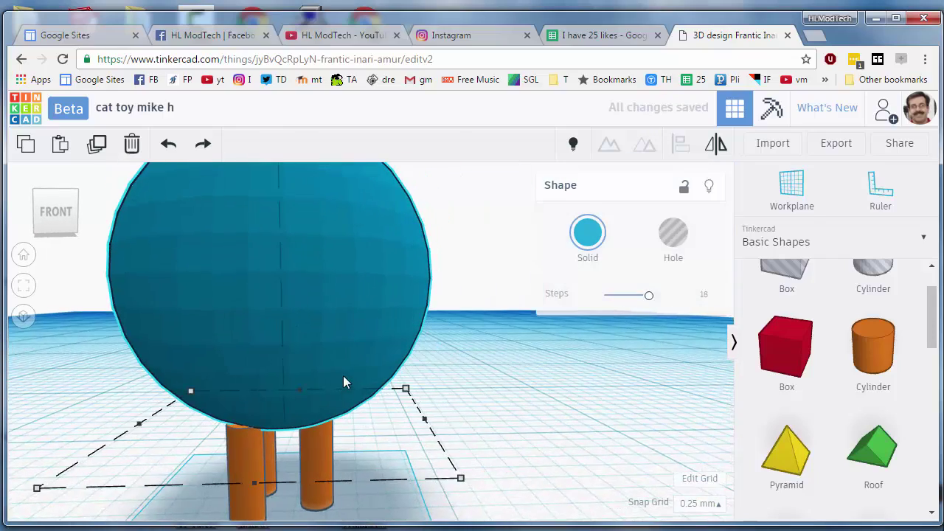
scroll(373, 366, "down", 5)
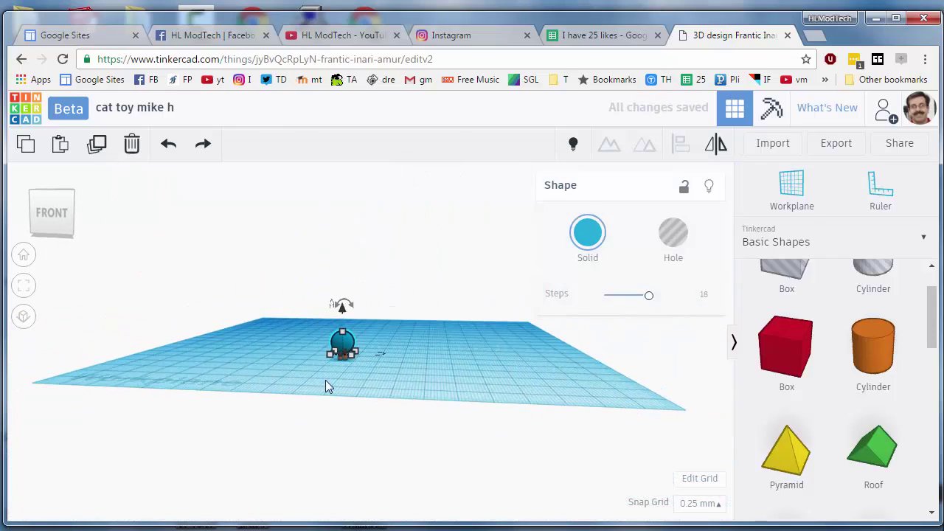
Group the ball and the three pins into one object
left_click(283, 322)
left_click_drag(283, 323, 371, 373)
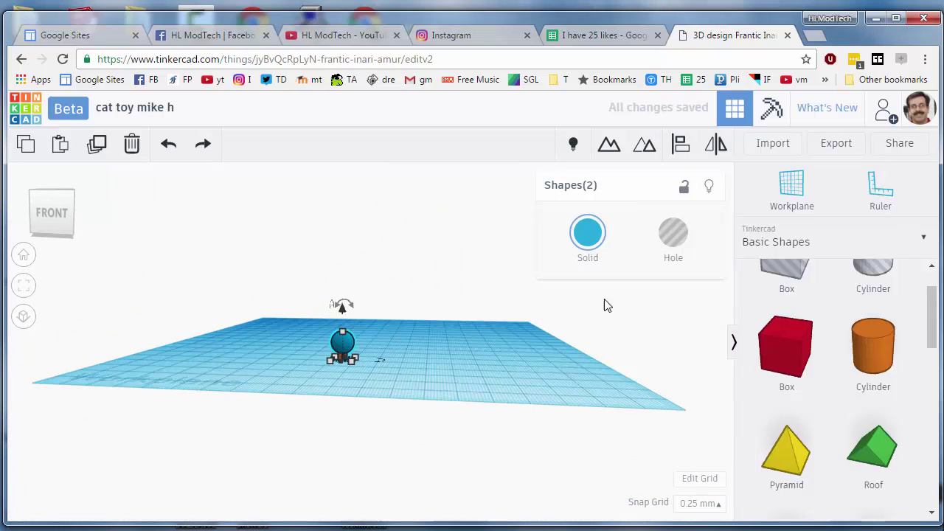
left_click(609, 148)
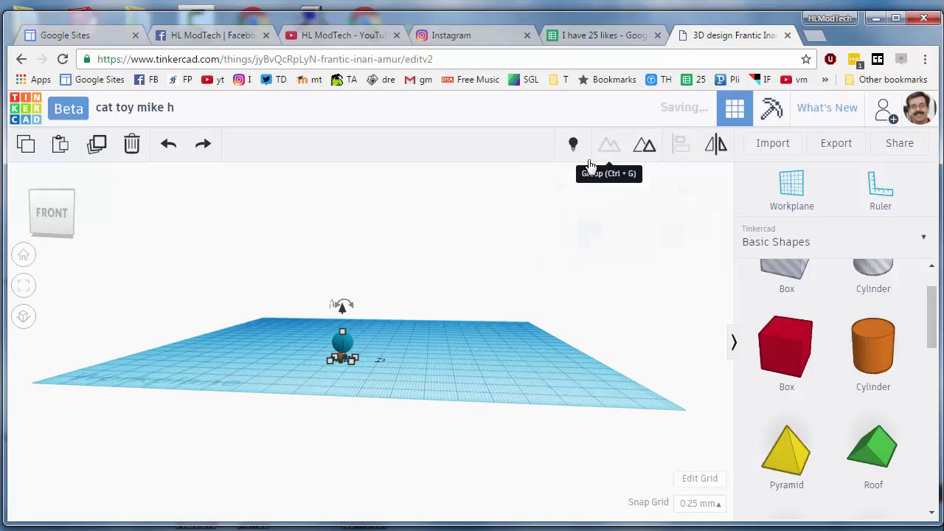
Unhide the holed sphere and select it together with the ball-on-pins group
left_click(440, 319)
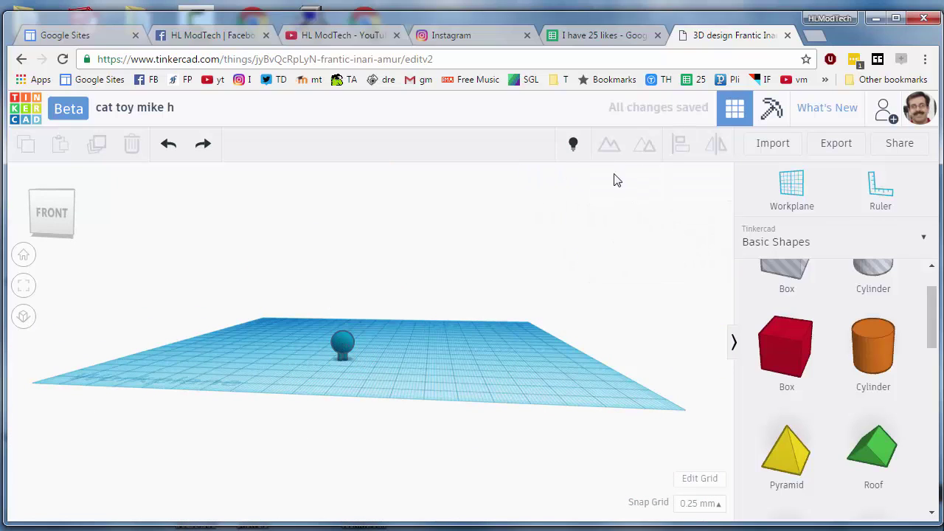
left_click(573, 148)
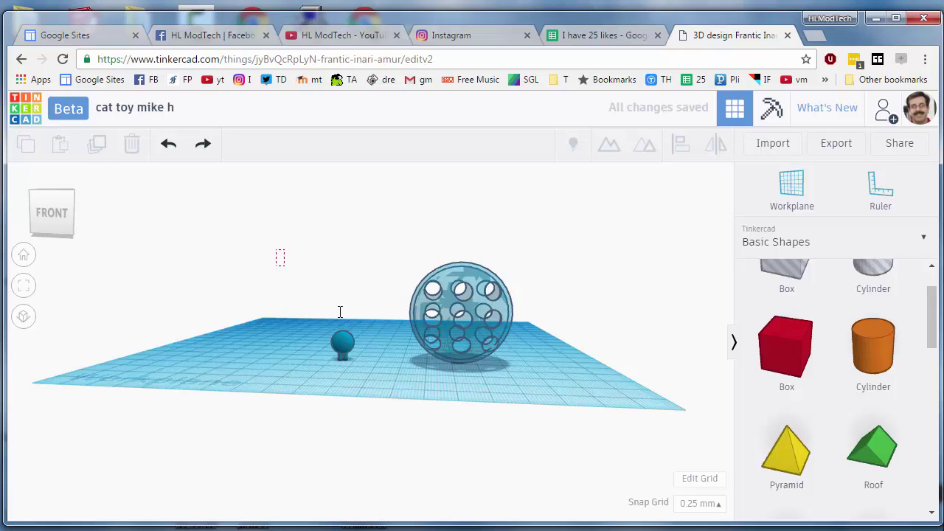
left_click_drag(510, 390, 511, 391)
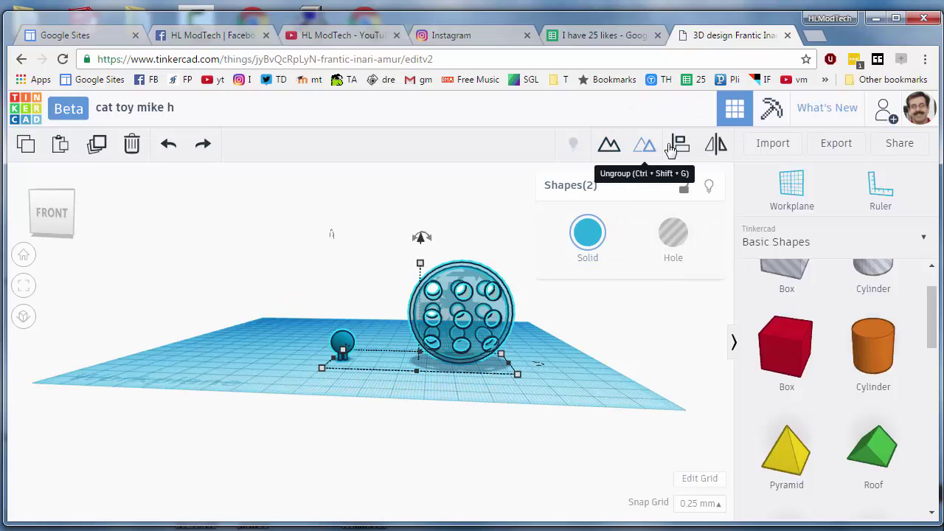
Centre the ball-on-pins group inside the holed sphere and view the assembled toy
left_click(679, 147)
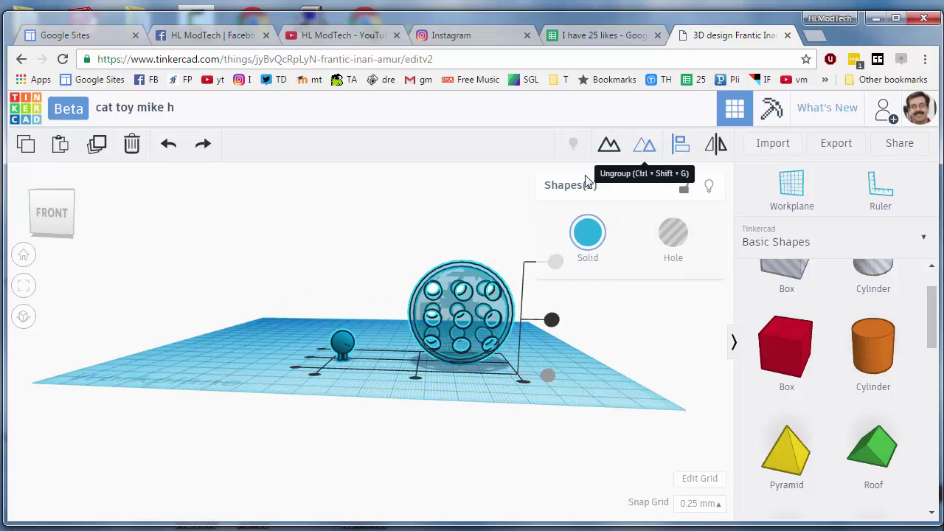
left_click(415, 378)
left_click(486, 375)
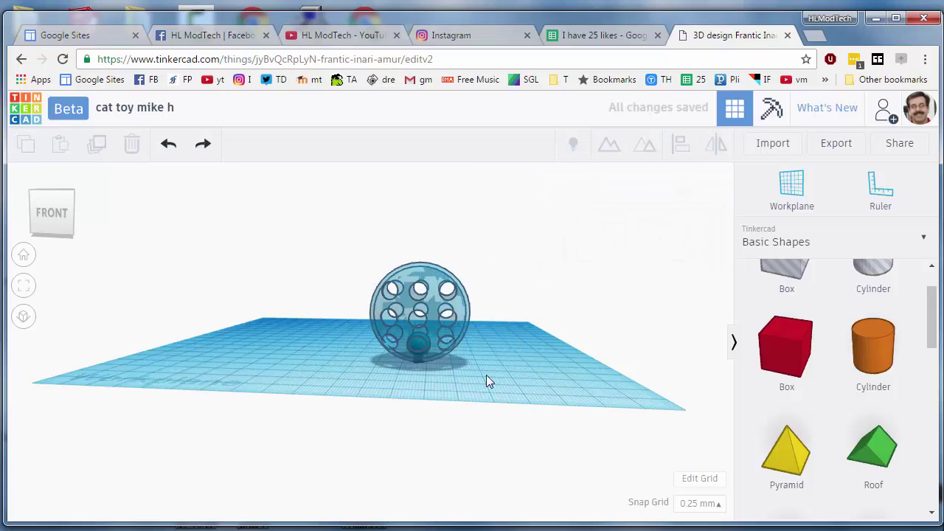
right_click_drag(486, 375, 447, 410)
scroll(384, 388, "up", 5)
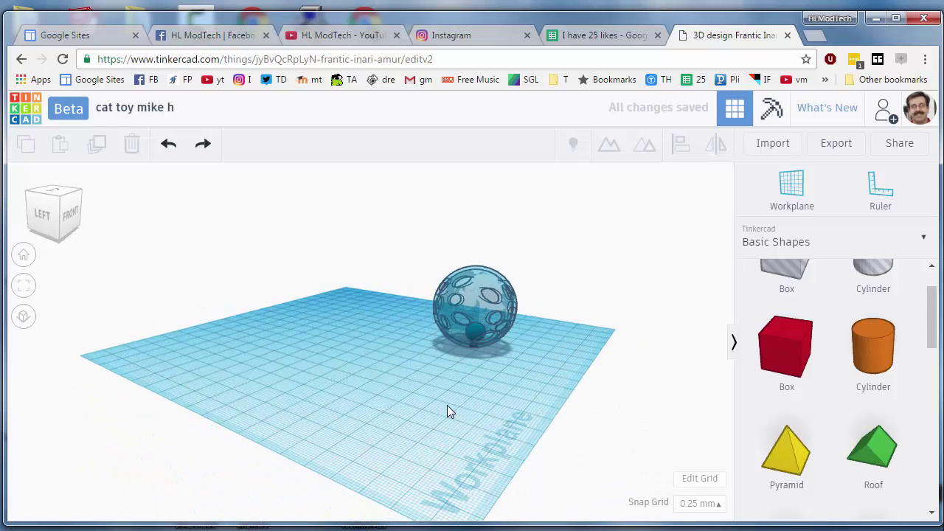